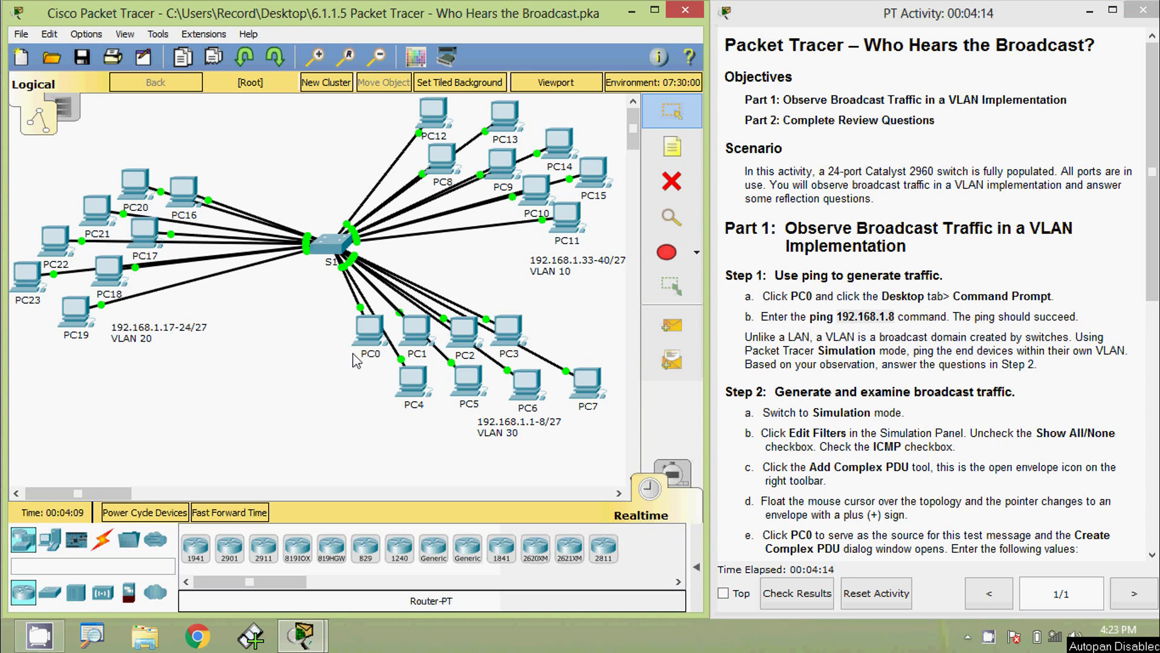
Ping 192.168.1.8 from the command prompt of PC0.
left_click(369, 331)
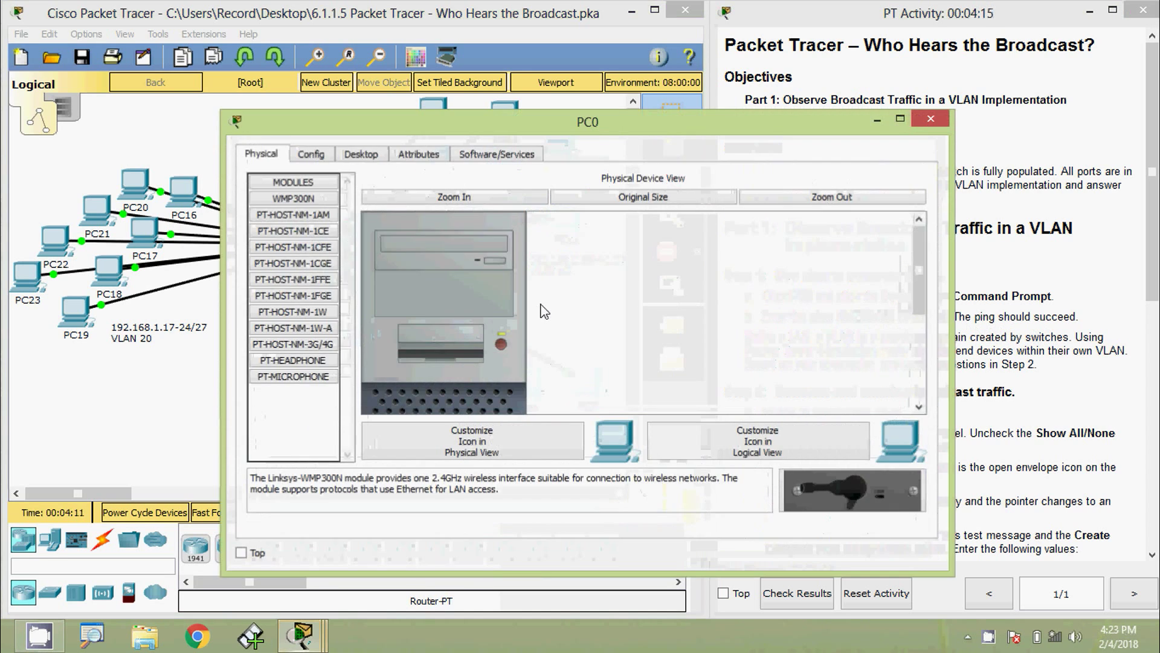
left_click(363, 156)
left_click(708, 248)
left_click_drag(484, 122, 611, 114)
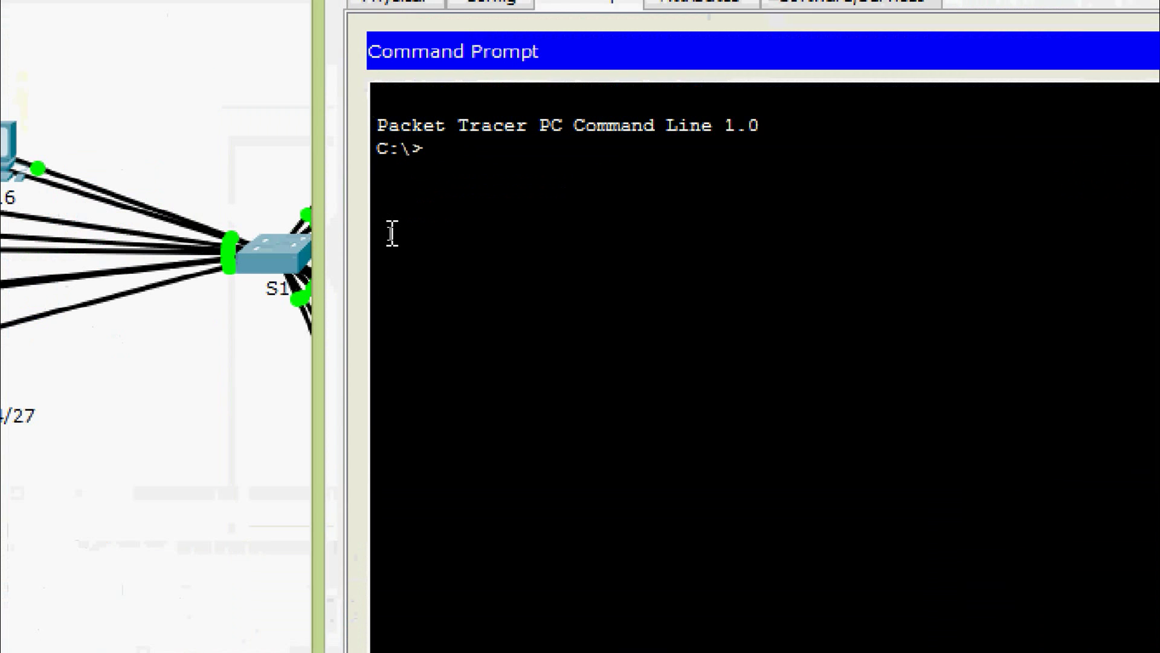
type("ping")
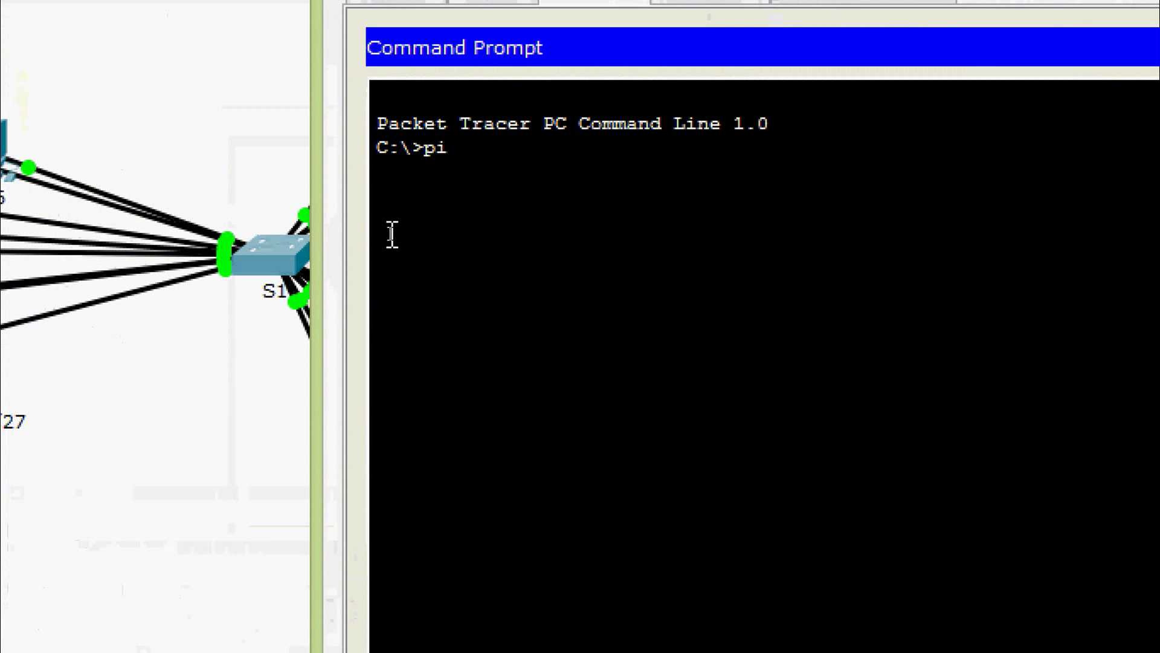
right_click(492, 156)
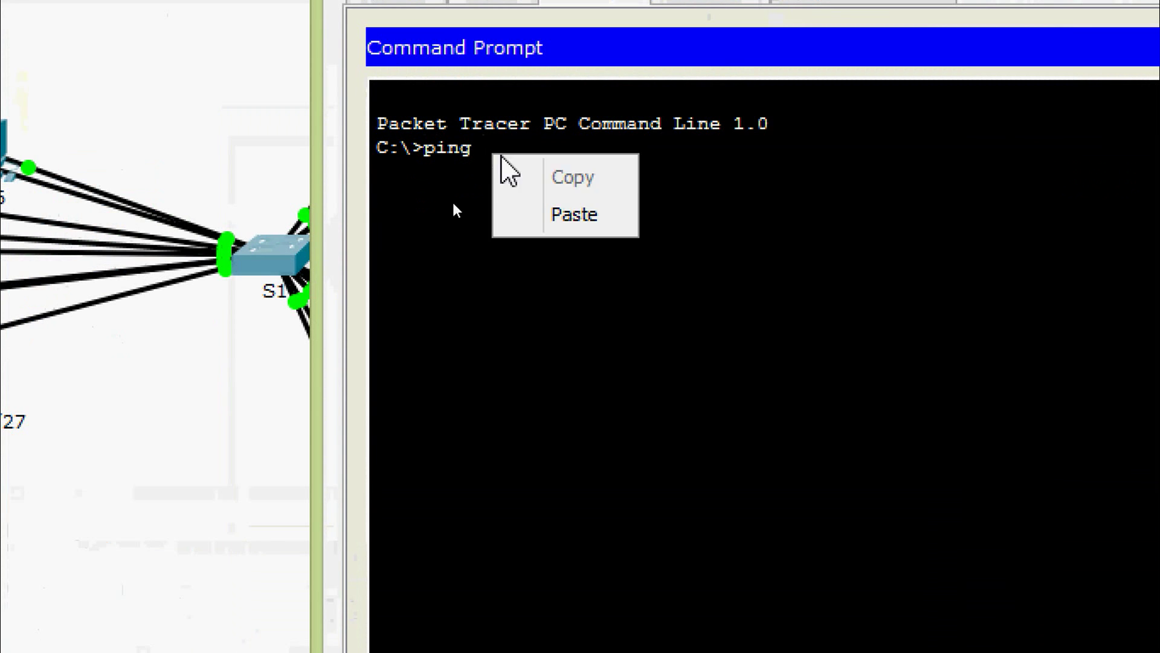
left_click(538, 216)
key("Return")
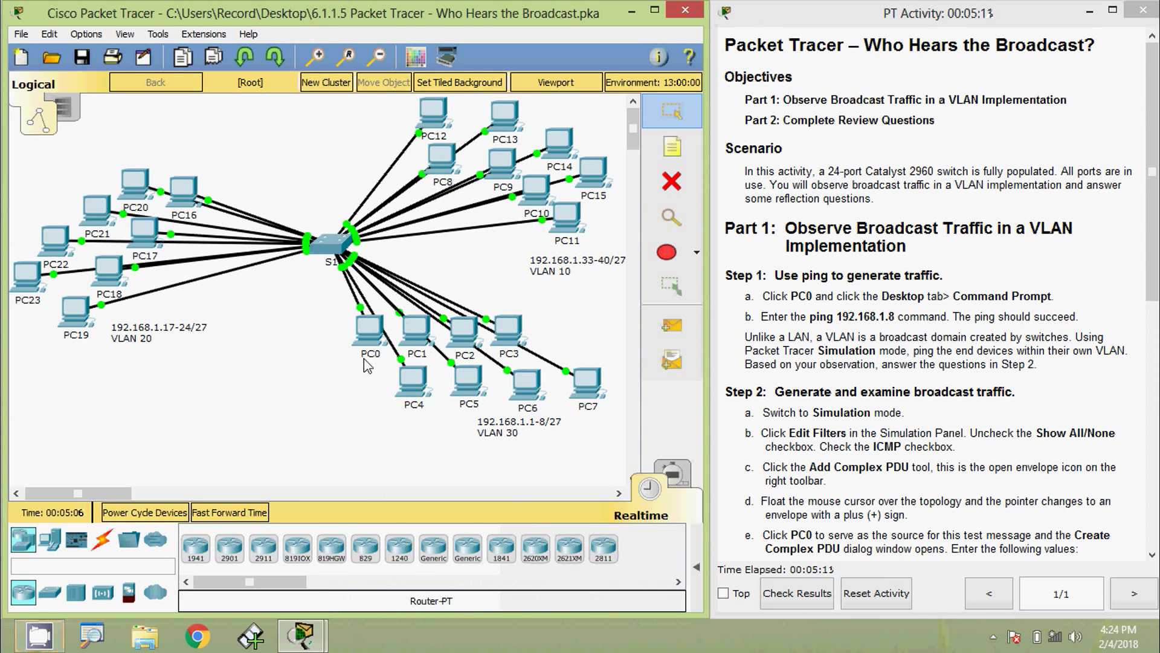
Check the IP configuration of PC7 with ipconfig in its command prompt, and close the device window.
left_click(588, 384)
left_click(694, 251)
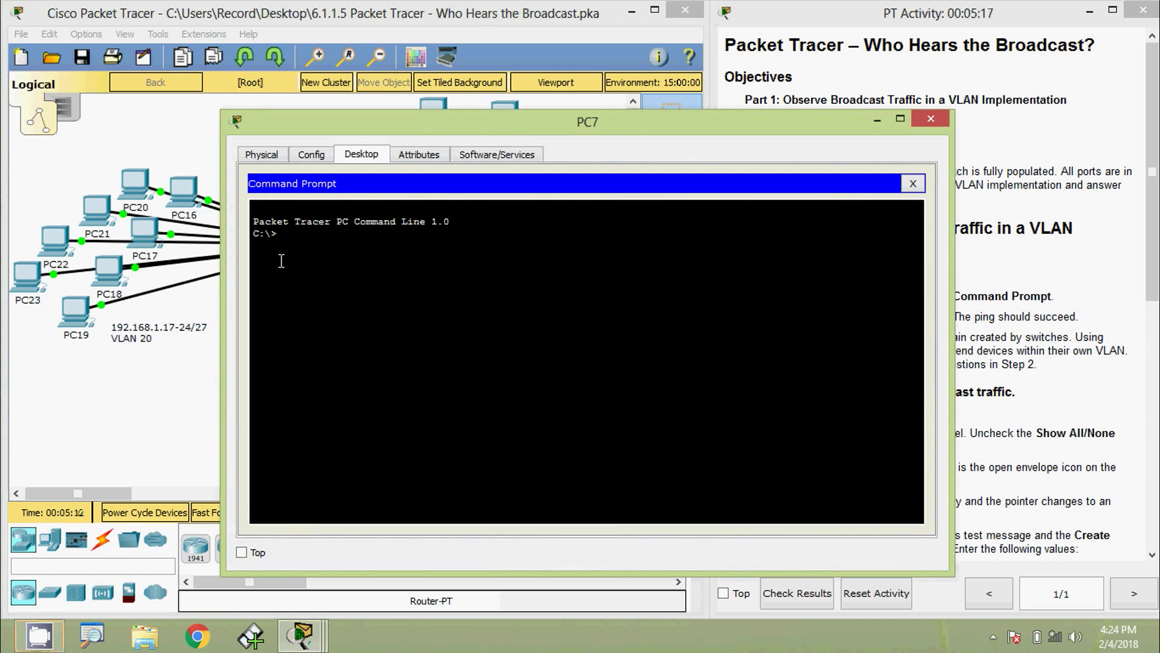
type("ipconfig")
key("Return")
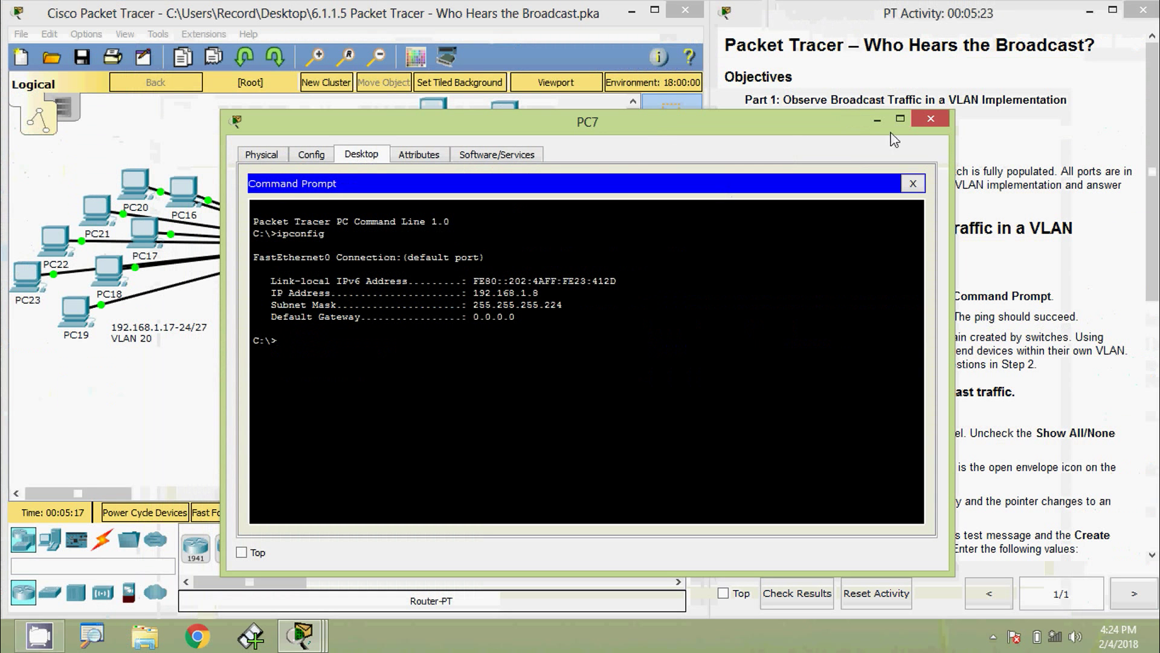
left_click(929, 120)
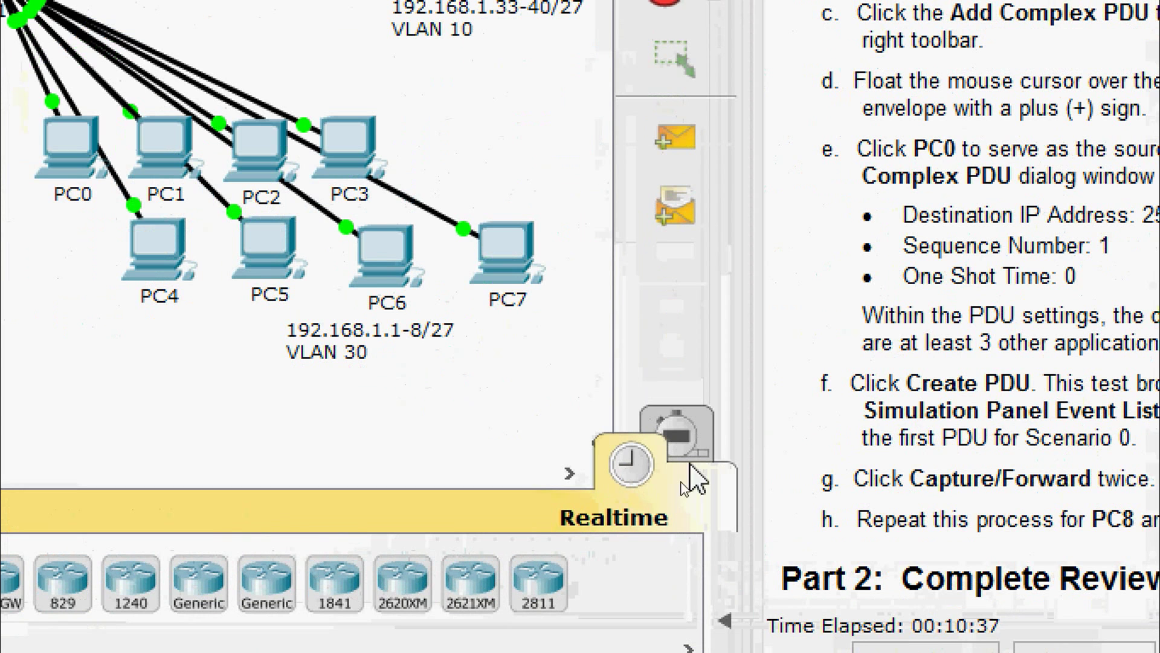
Switch to Simulation mode and filter the event list so that only ICMP events are shown.
left_click(693, 427)
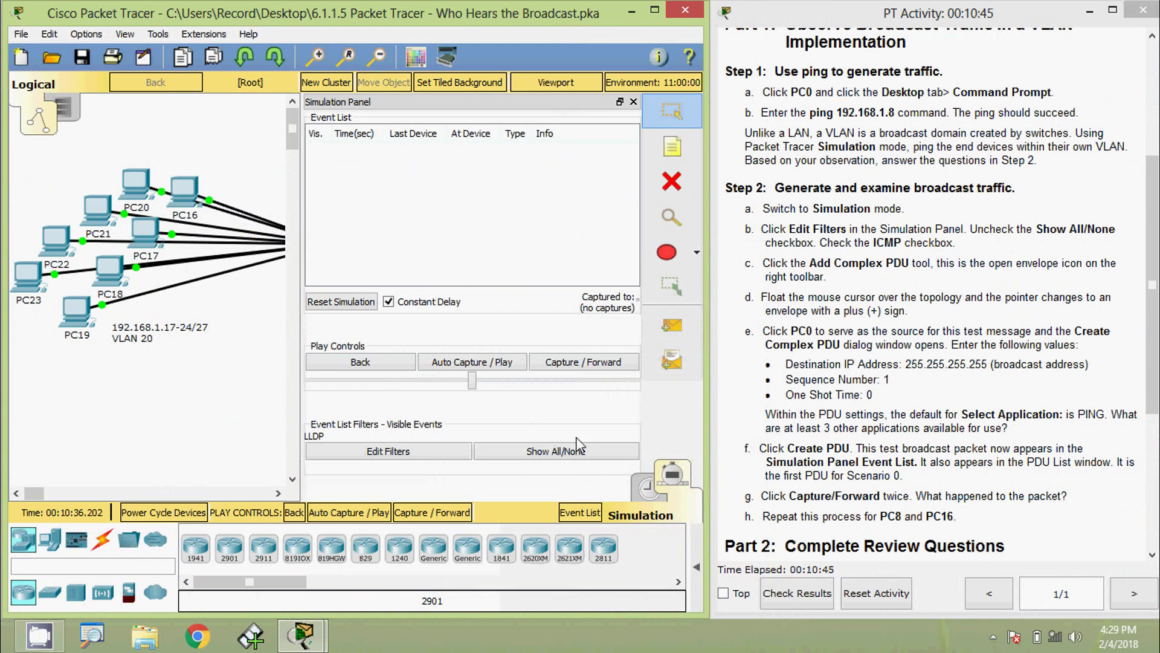
left_click(556, 457)
left_click(541, 454)
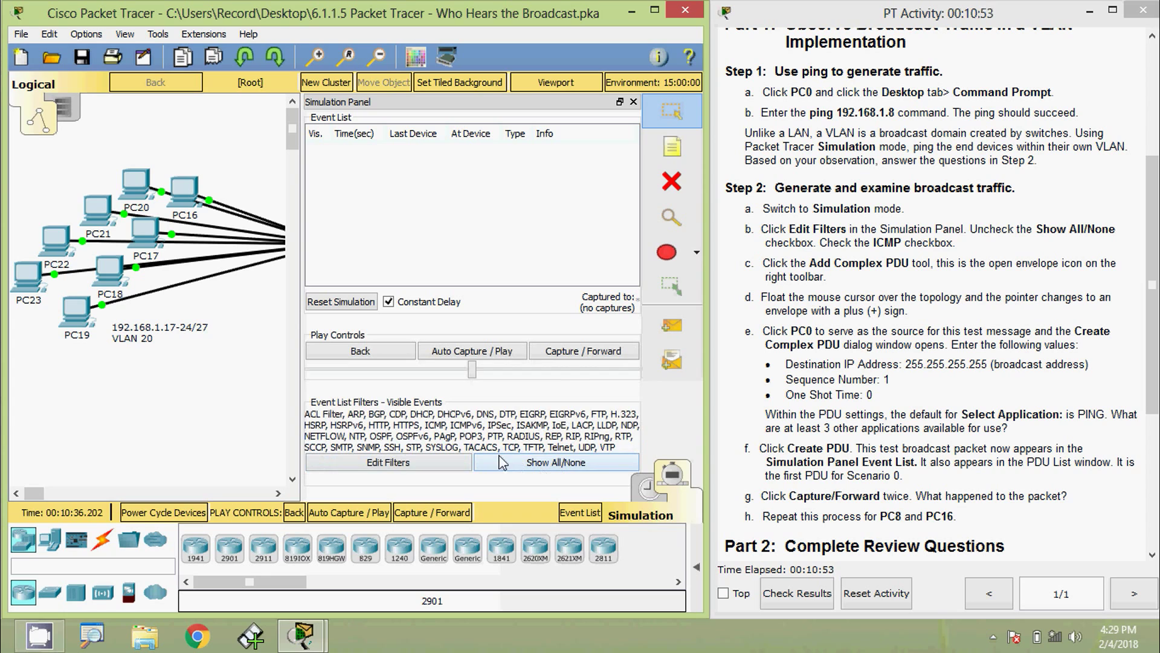
left_click(501, 462)
left_click(424, 453)
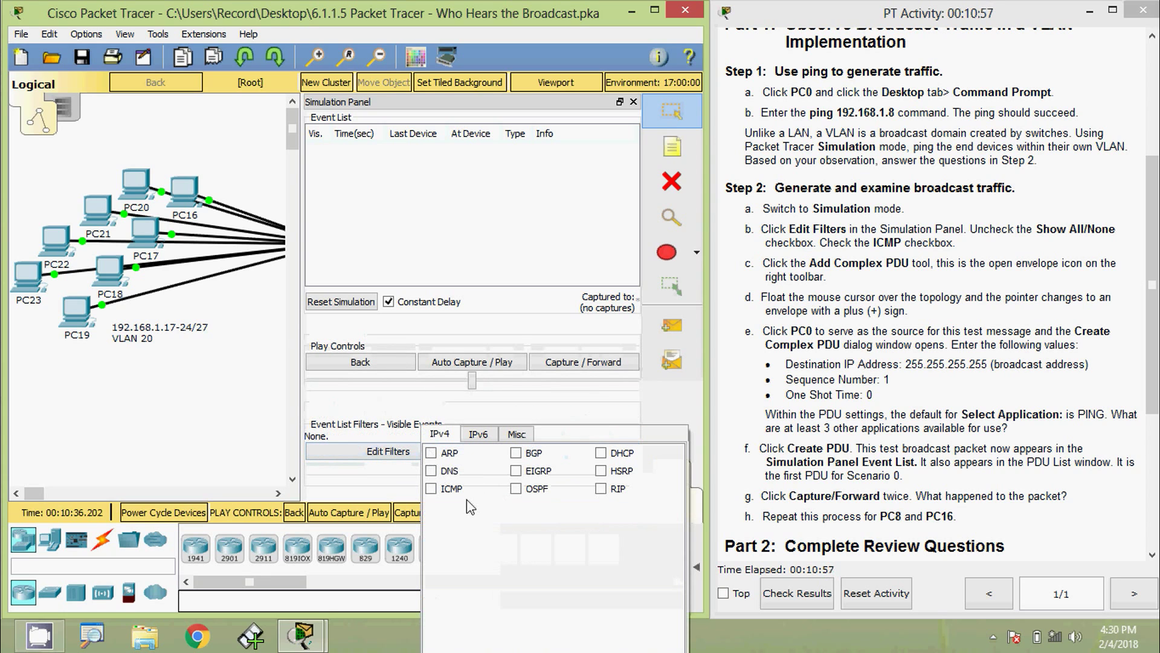
left_click(432, 489)
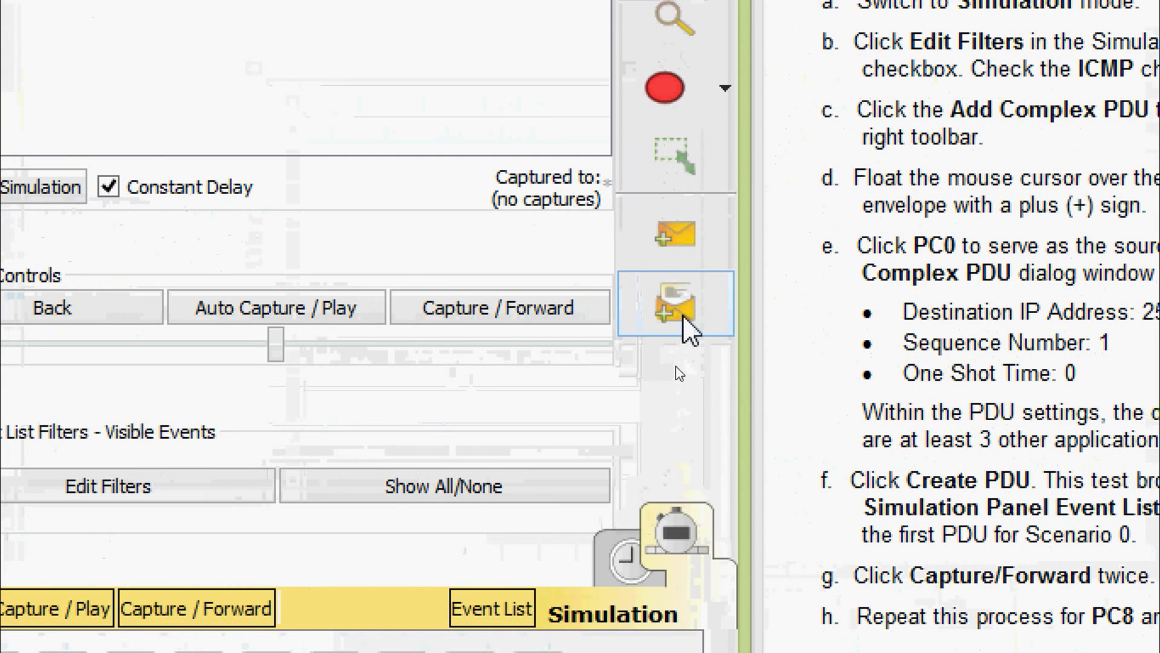
Set up a complex PDU from PC0 with destination IP address 255.255.255.255, sequence number 1 and one-shot time 0.
left_click(683, 314)
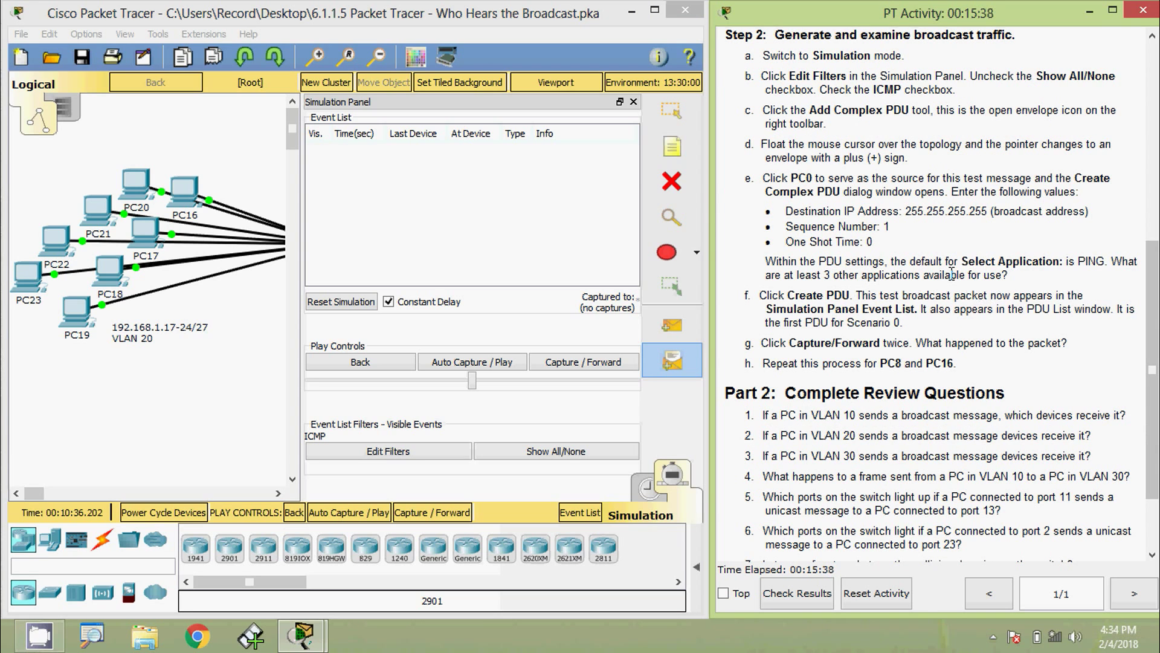
left_click(654, 18)
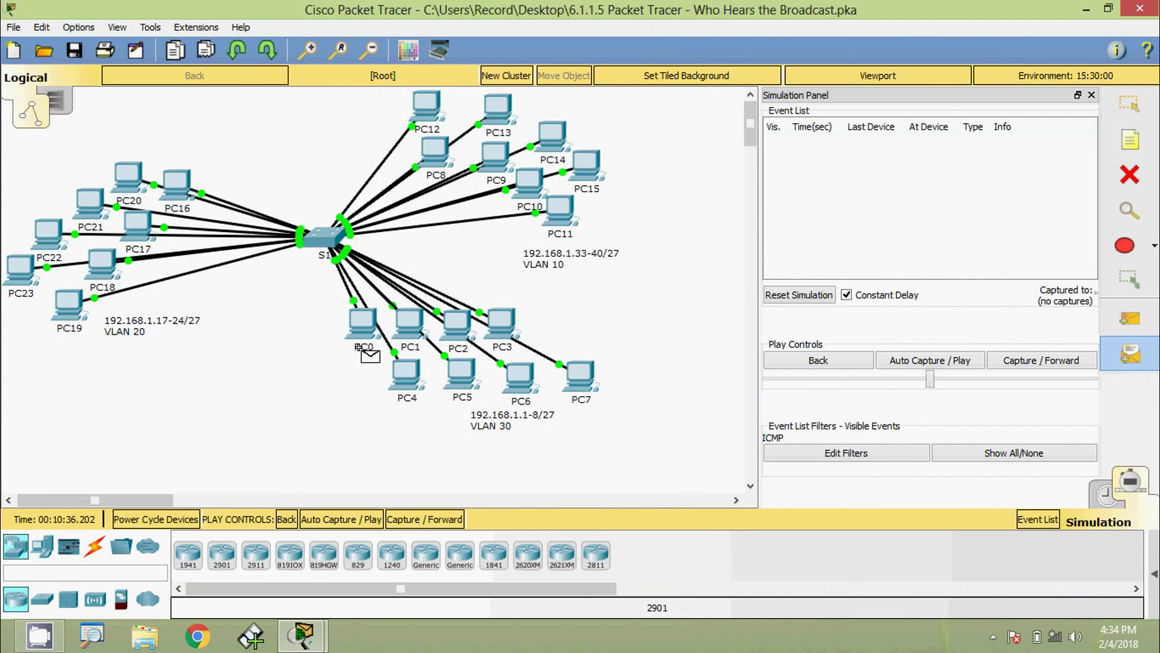
left_click(363, 326)
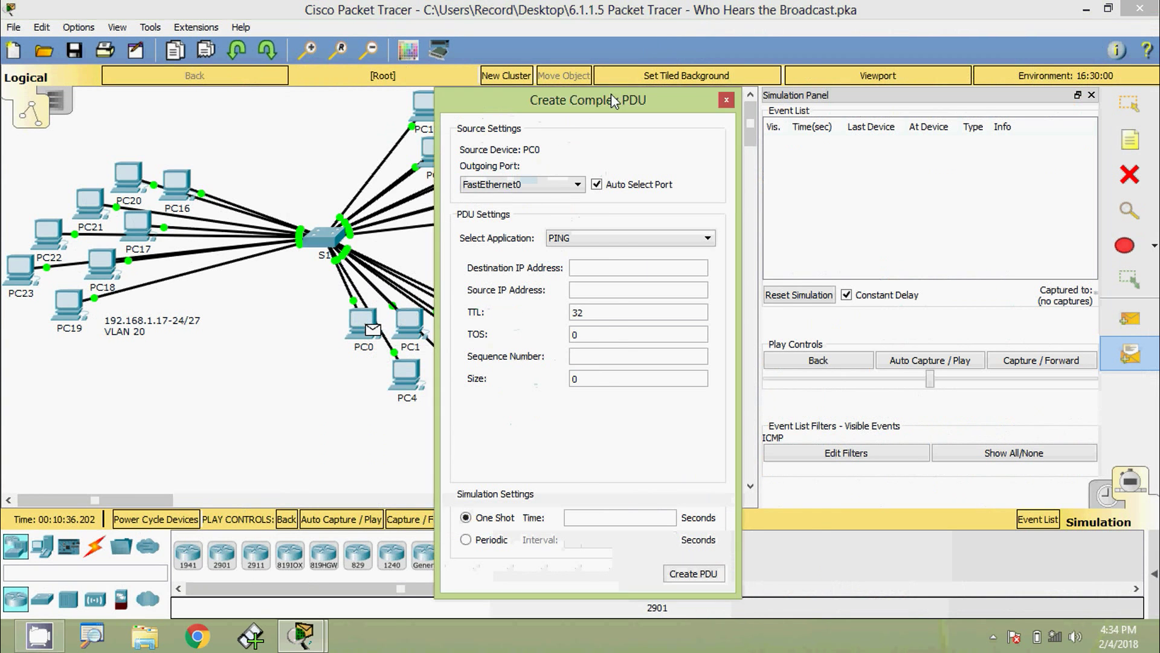
left_click_drag(577, 110, 648, 84)
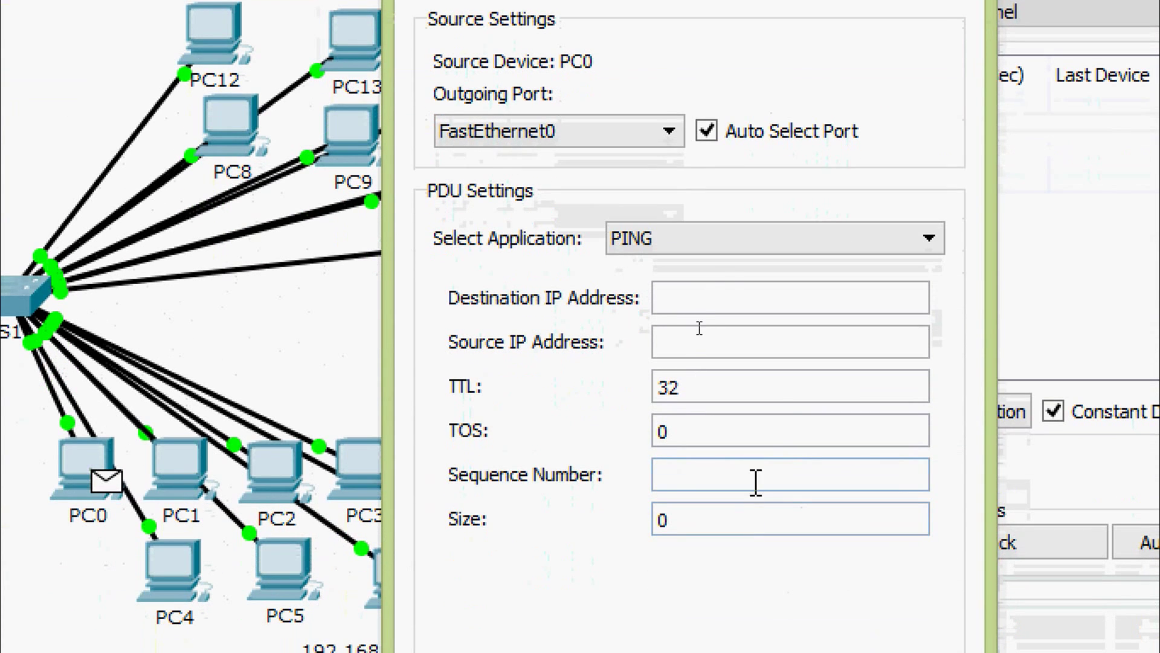
left_click(750, 302)
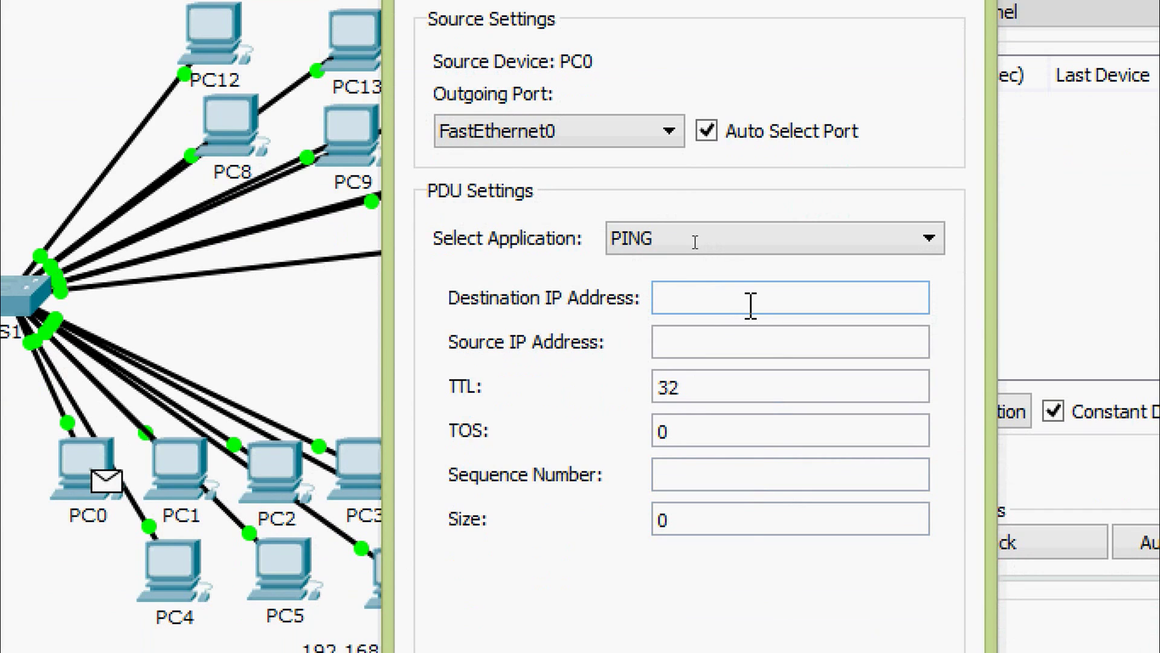
type("255.255")
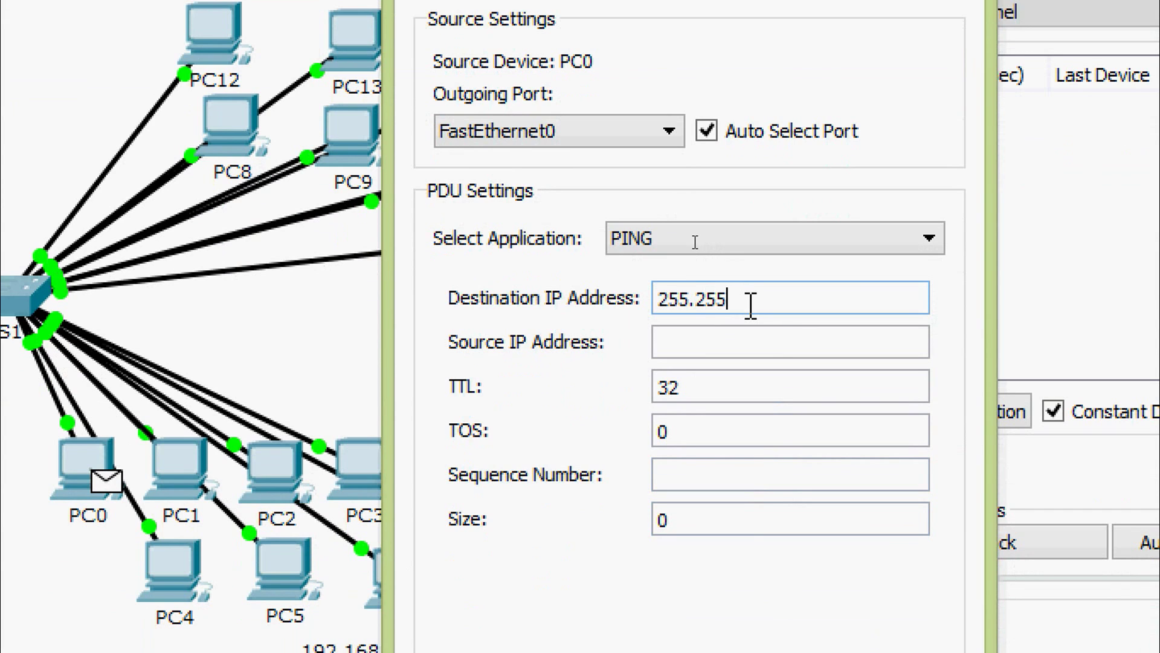
type(".255.255")
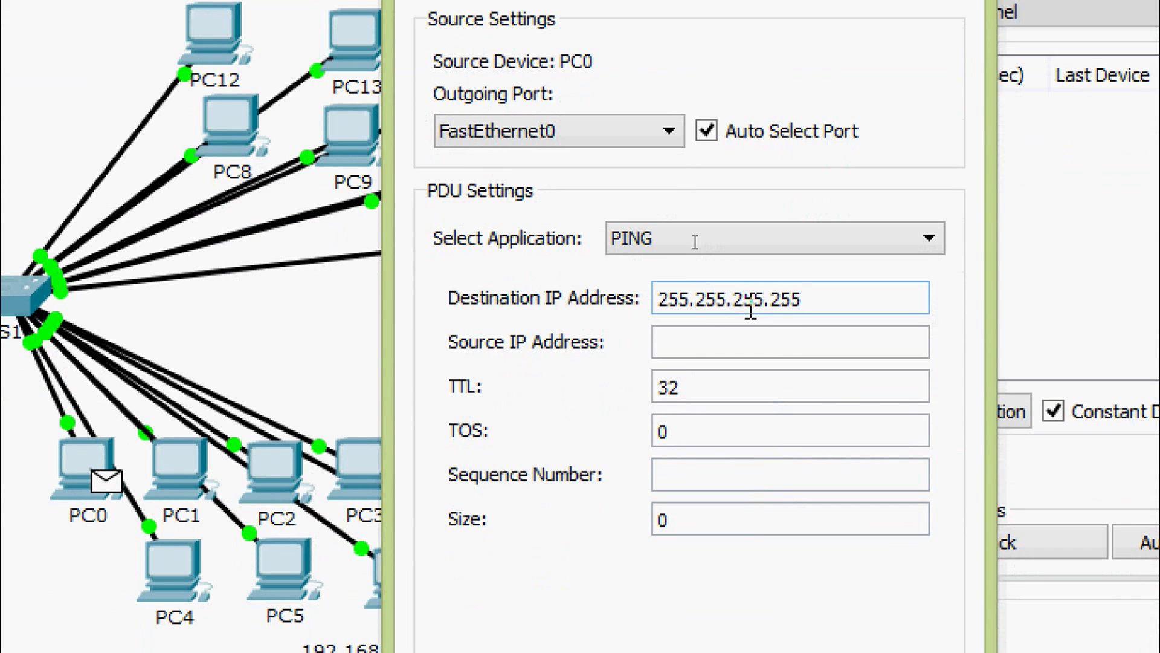
left_click(695, 480)
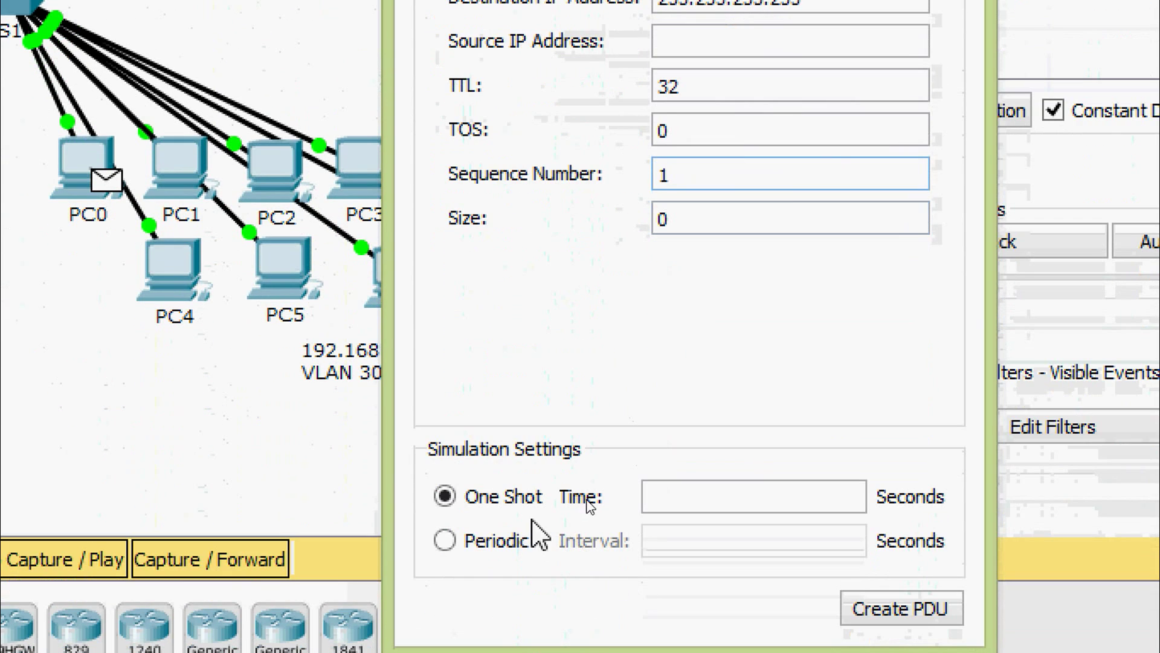
left_click(683, 495)
type("0")
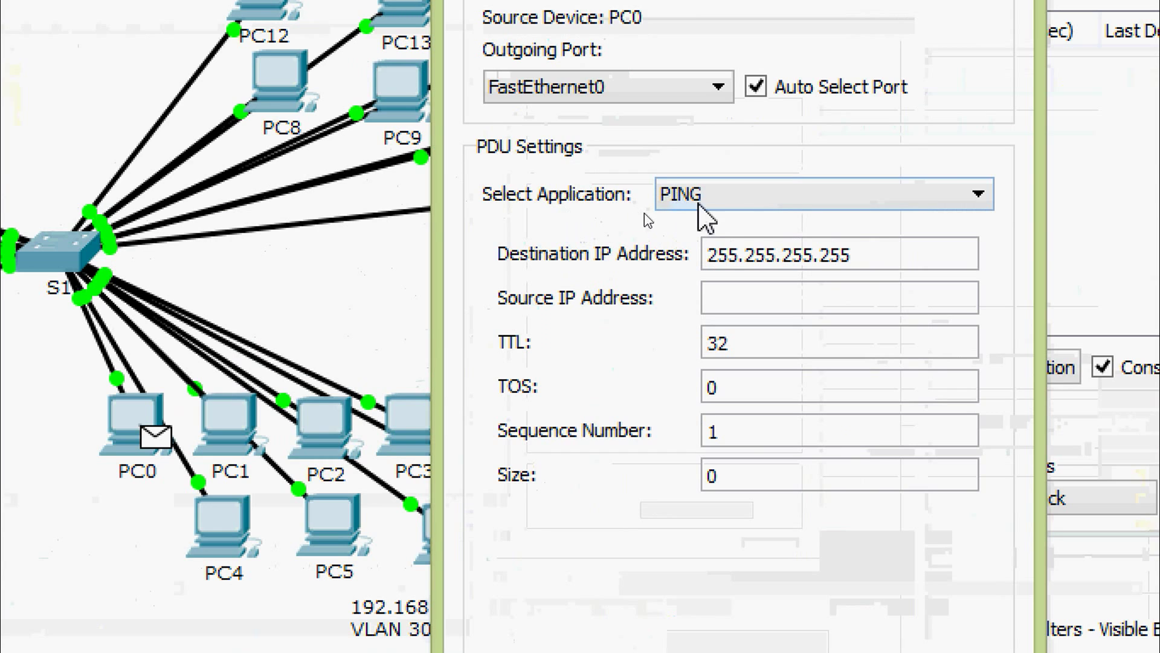
Look through the applications available for the PDU, leaving PING selected.
left_click(979, 197)
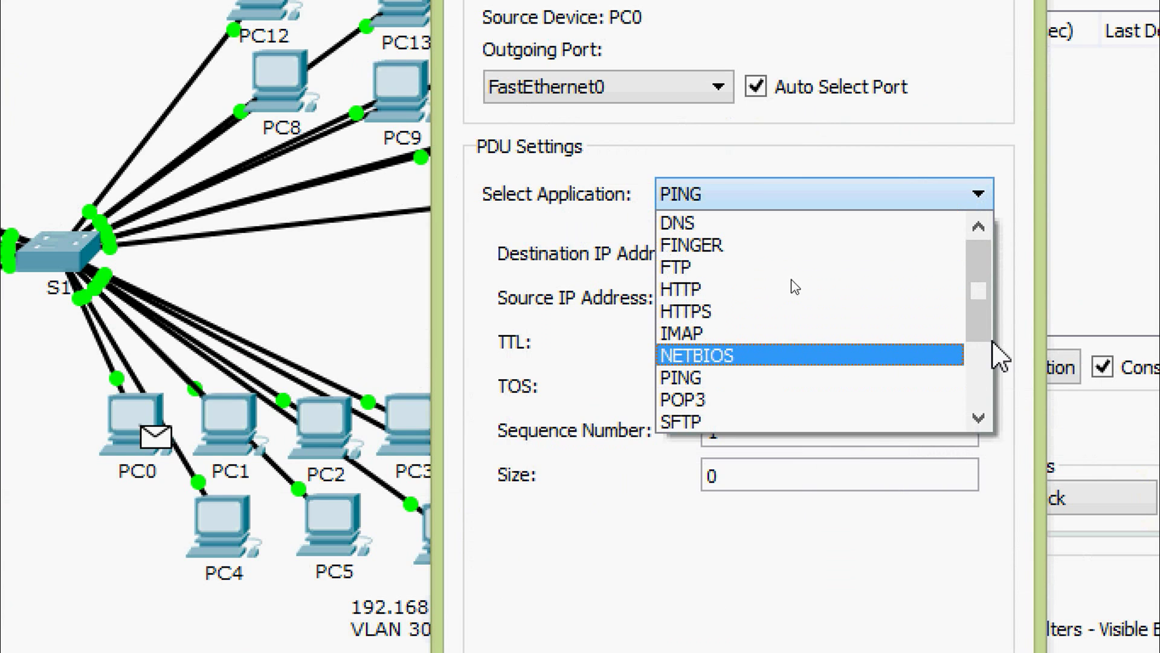
left_click_drag(989, 313, 985, 368)
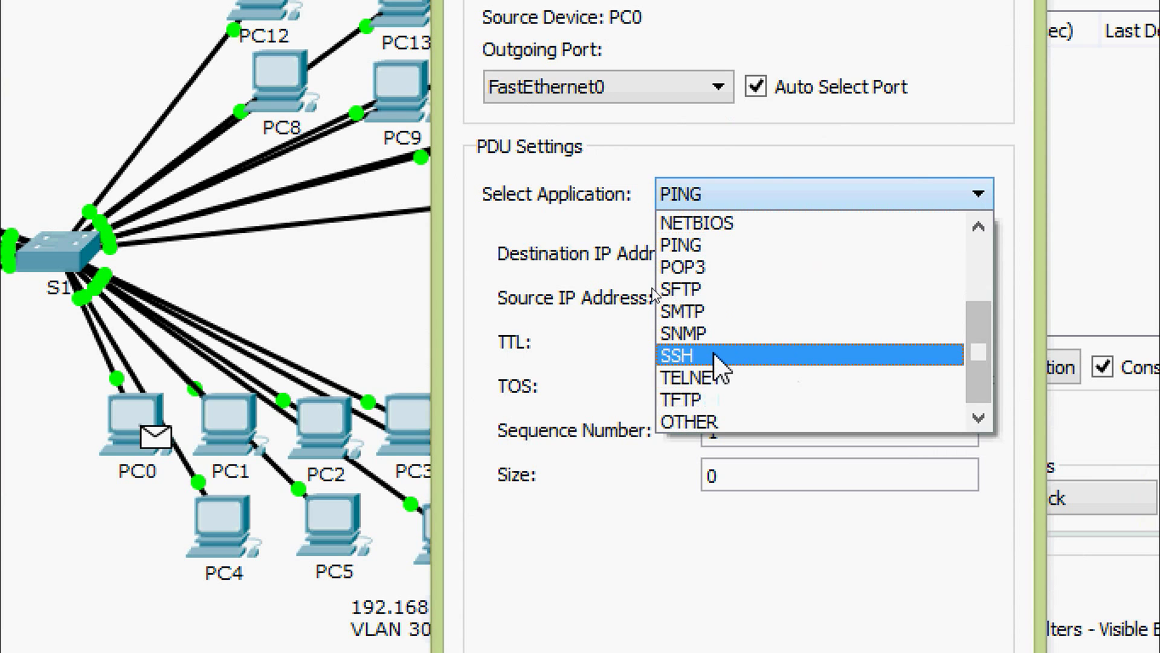
left_click(748, 166)
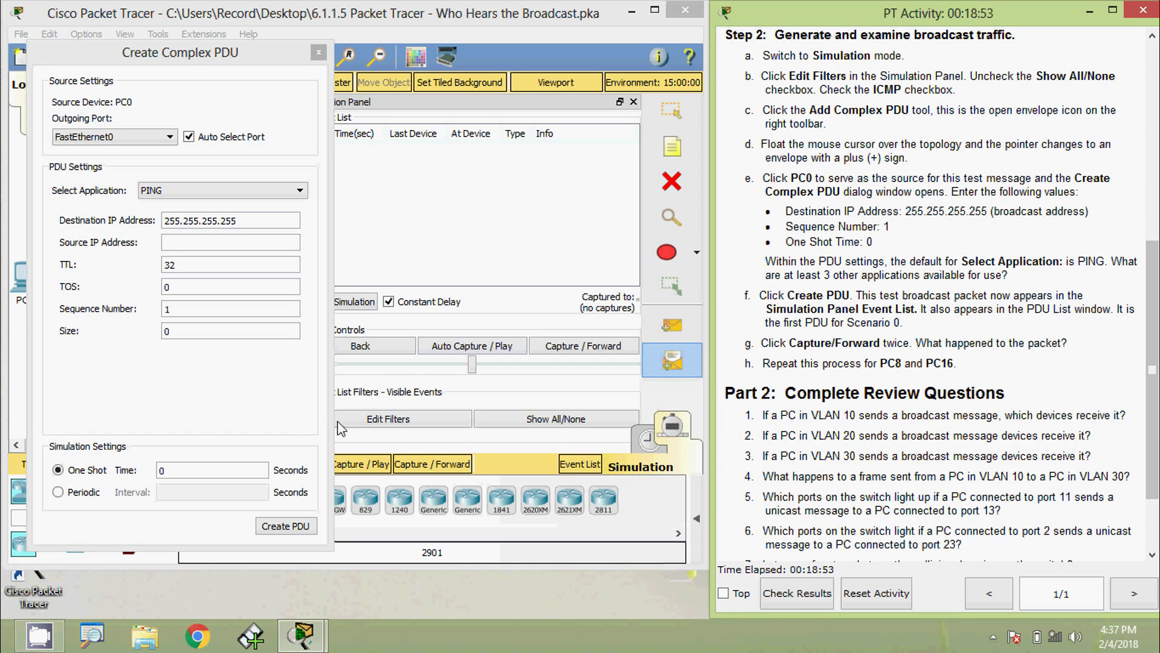
Create the broadcast PDU from PC0 and view its entry in the simulation's event list.
left_click(283, 532)
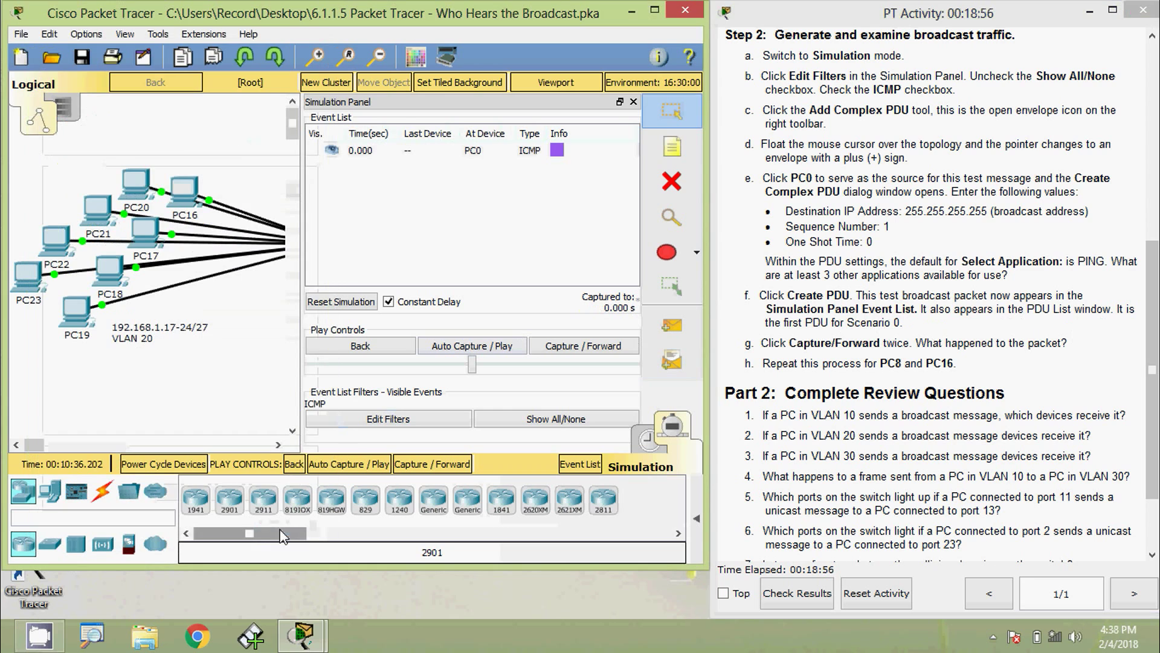
left_click(656, 12)
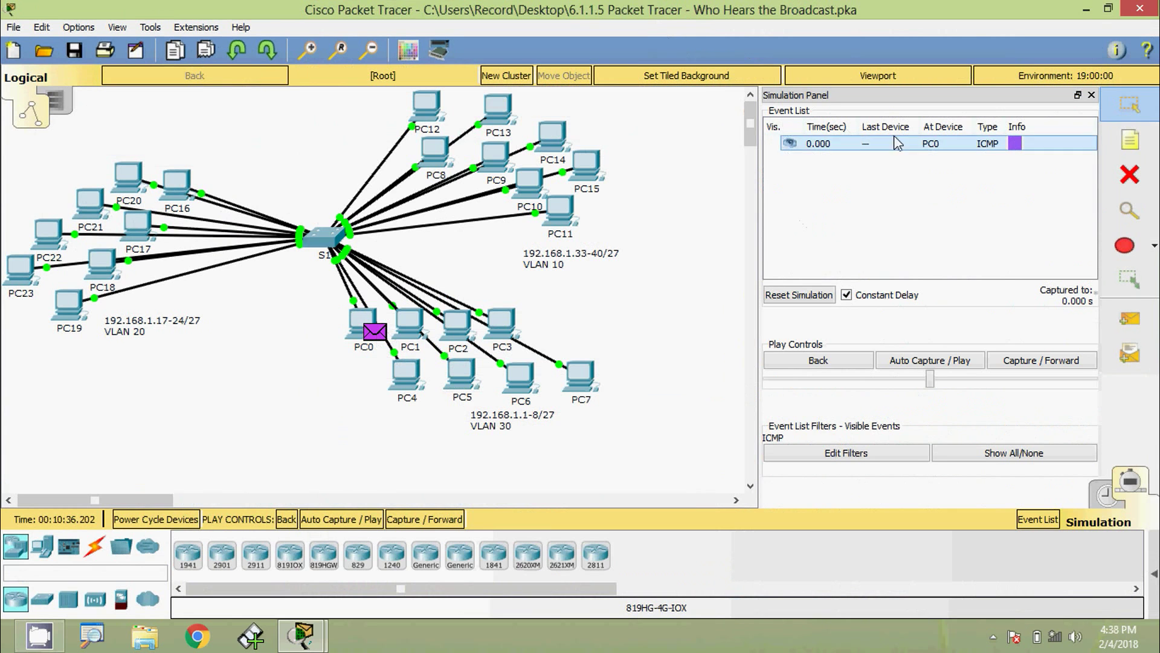
left_click(1108, 9)
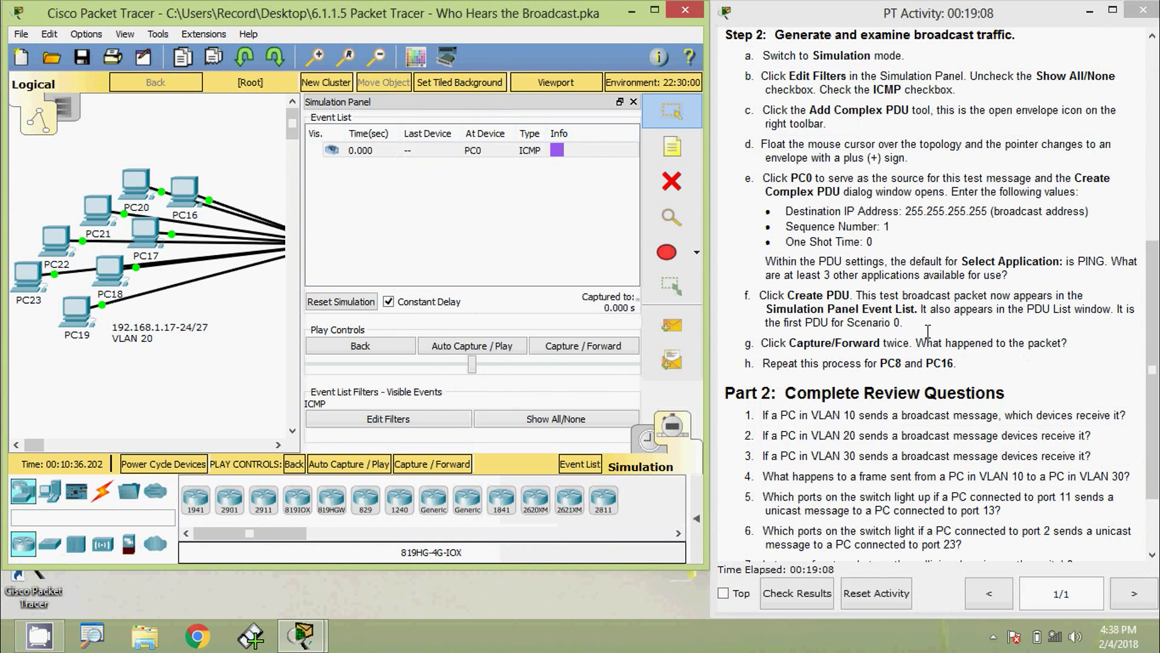
left_click(654, 10)
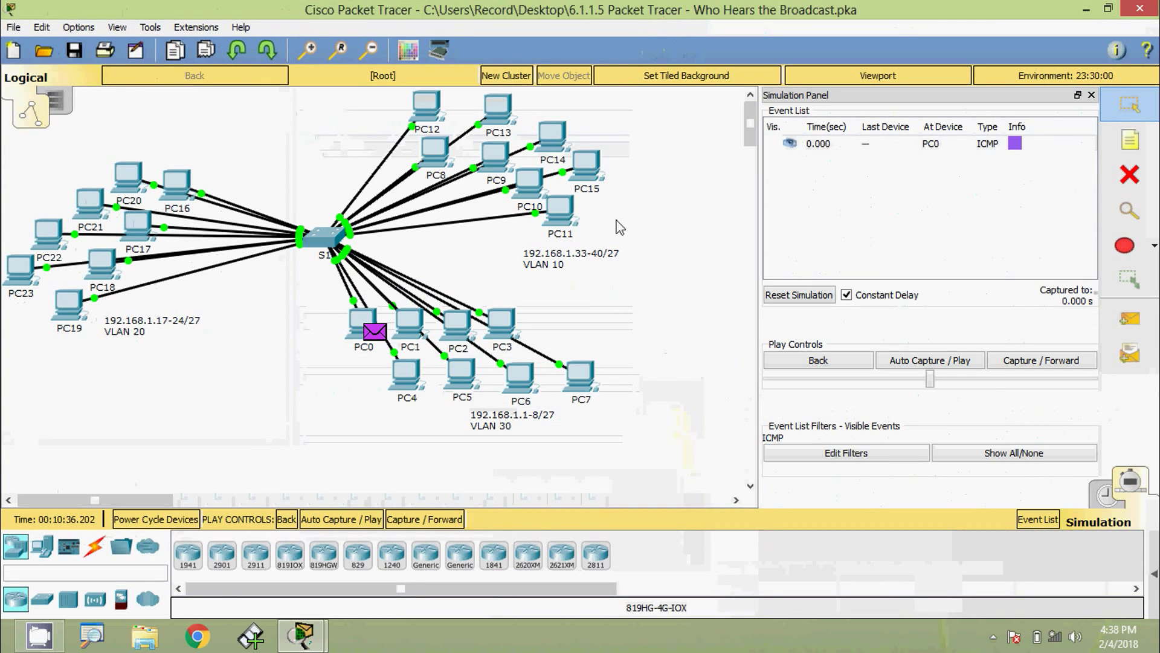
Advance the simulation by two captures to follow the broadcast from PC0 through switch S1.
left_click(443, 521)
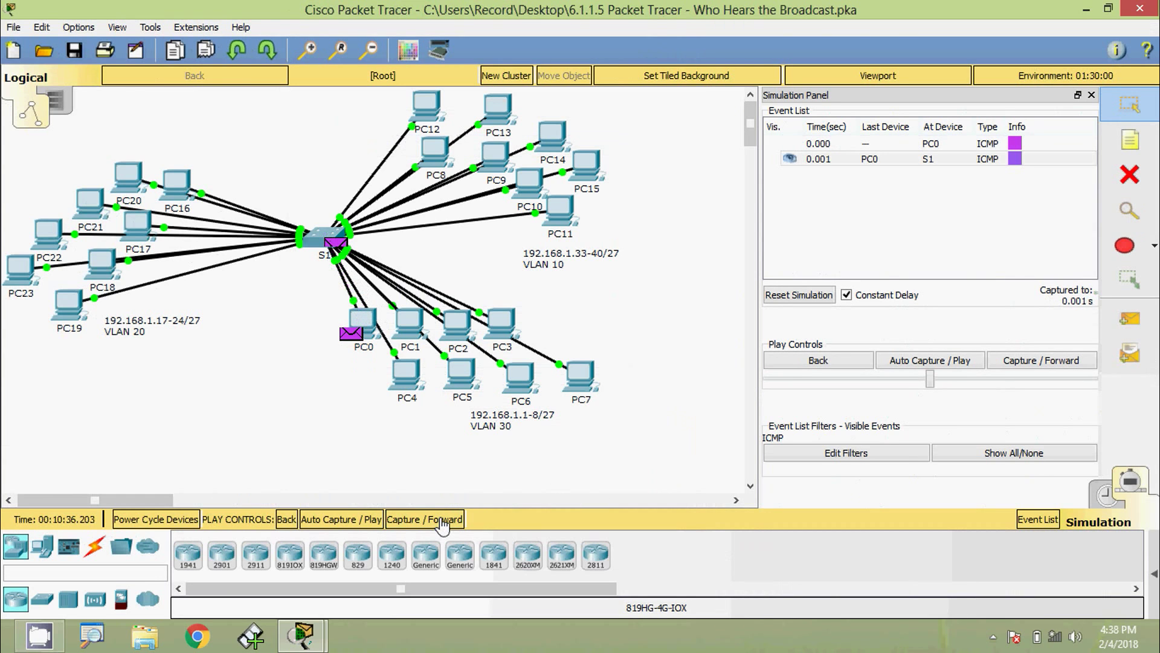
left_click(443, 521)
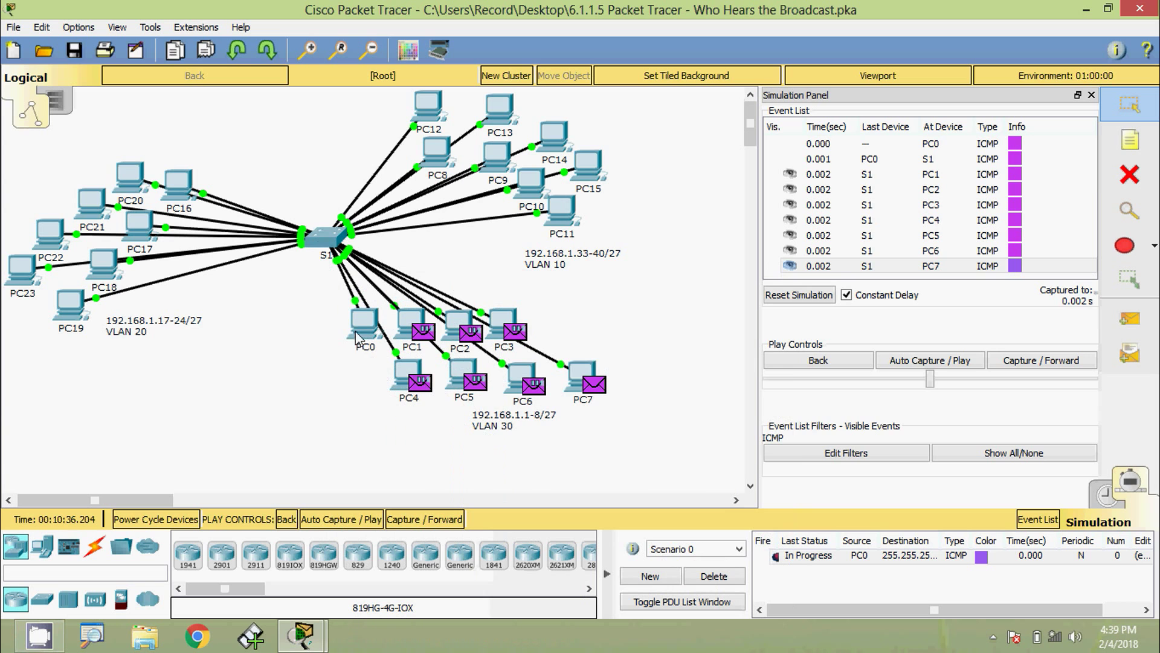
mouse_move(360, 355)
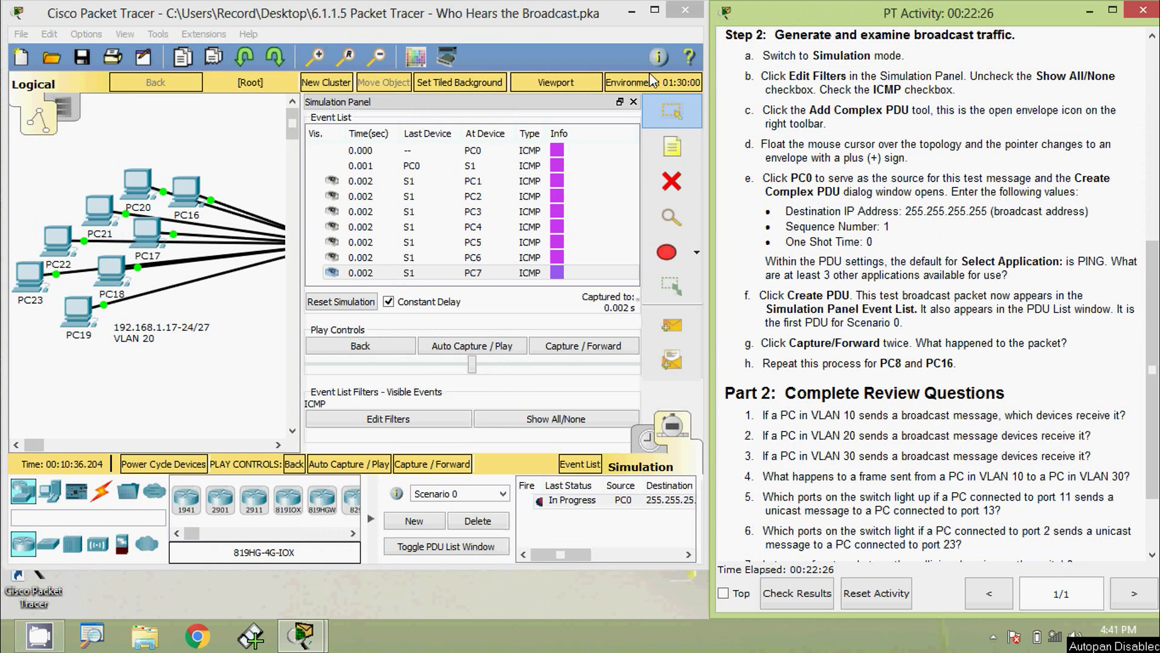
Add a new, empty PDU scenario for the next broadcast test.
left_click(655, 10)
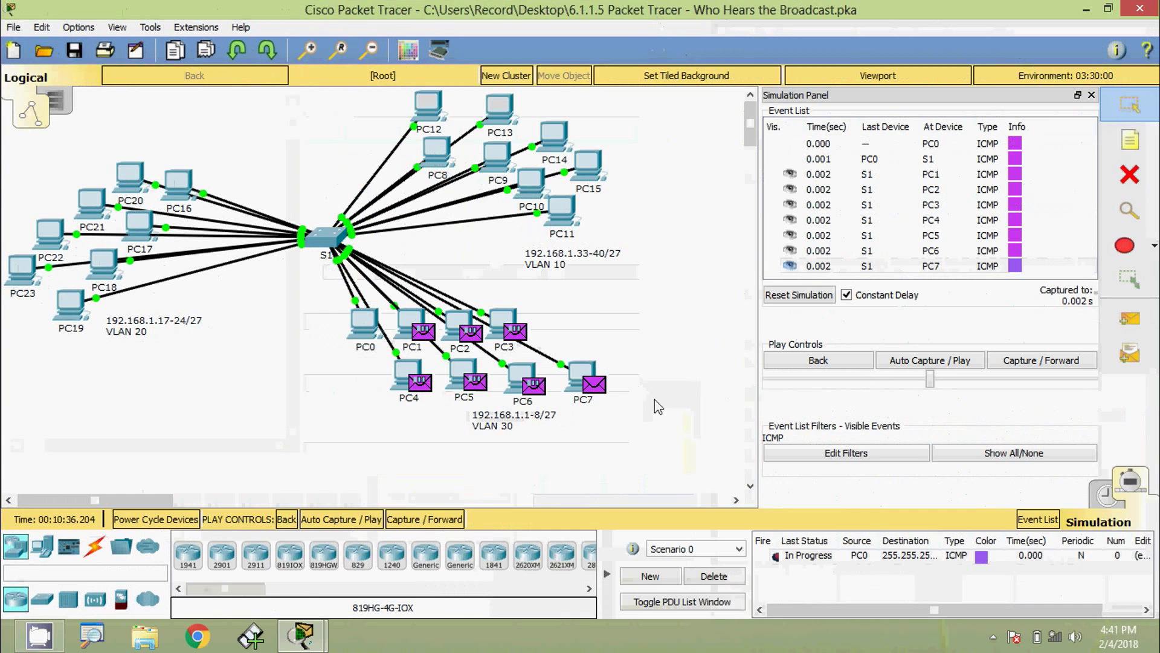
left_click(658, 577)
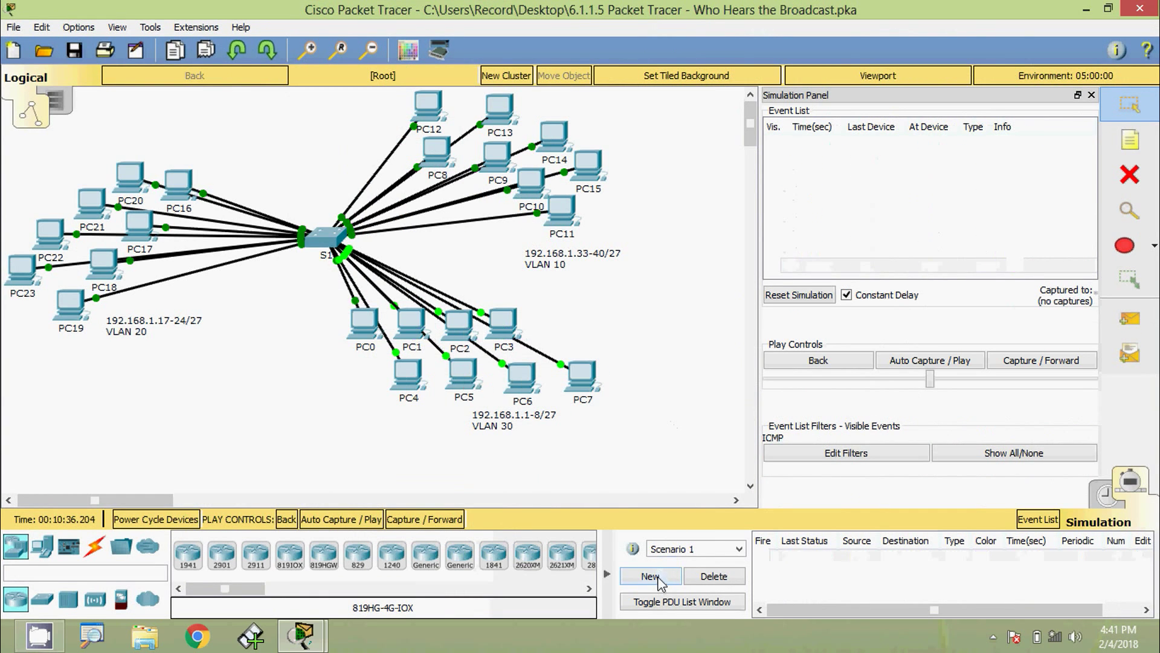
left_click(438, 152)
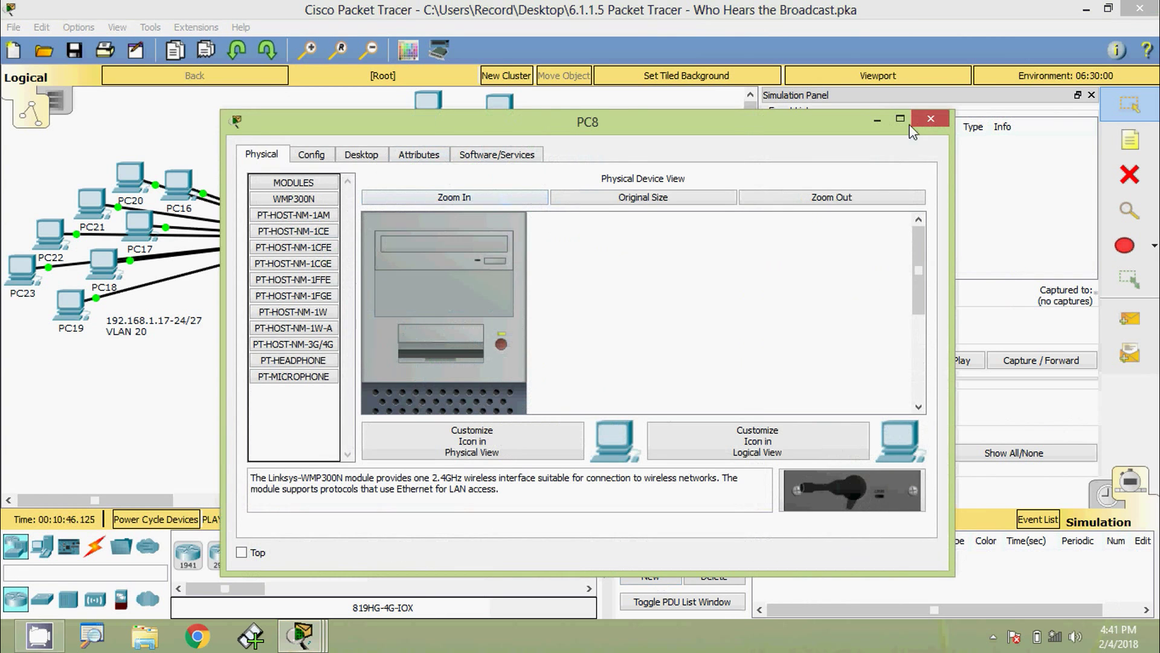
left_click(931, 120)
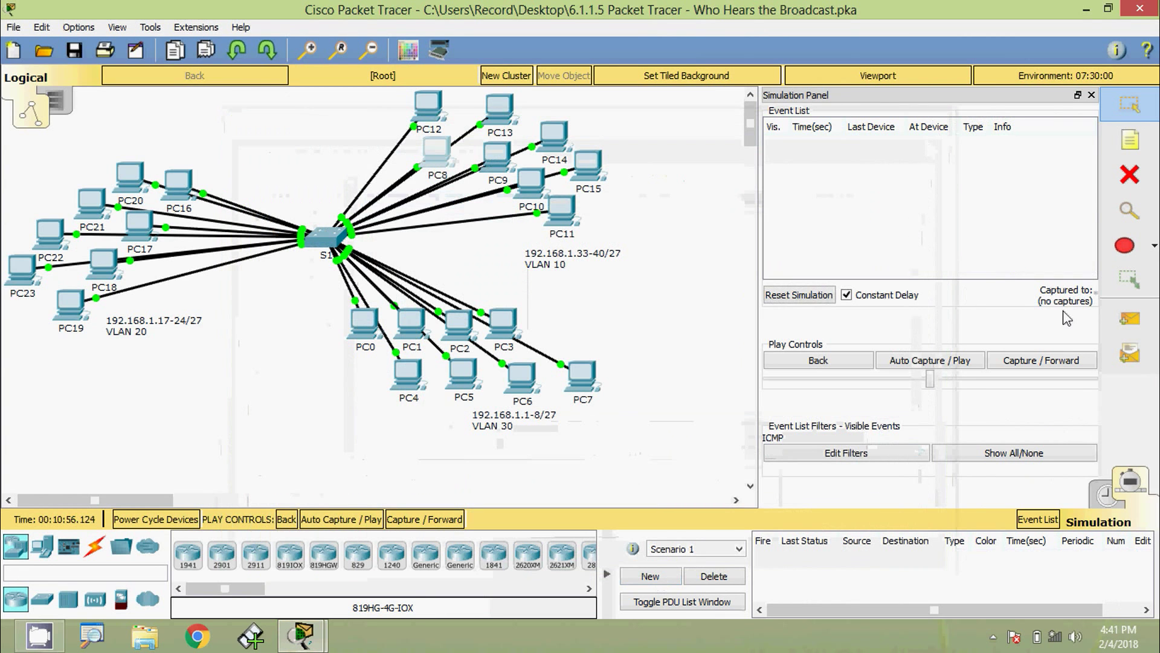
Create a complex PING PDU from PC8 to 255.255.255.255 with sequence number 1 and a one-shot time of 0 seconds.
left_click(1145, 365)
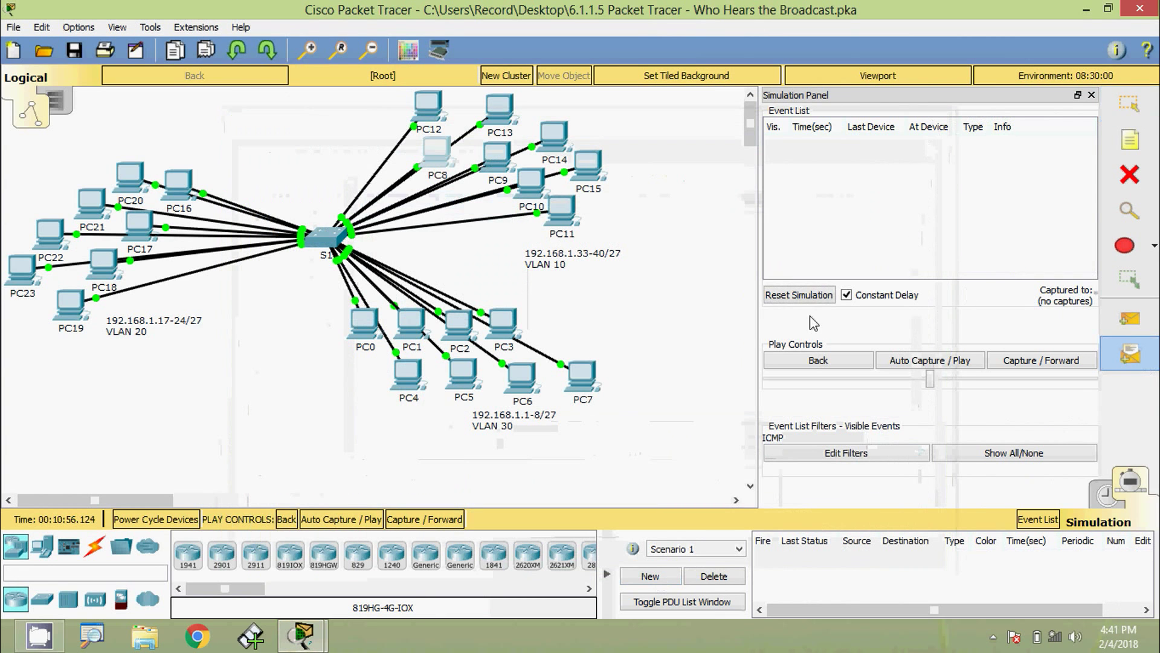
left_click(440, 154)
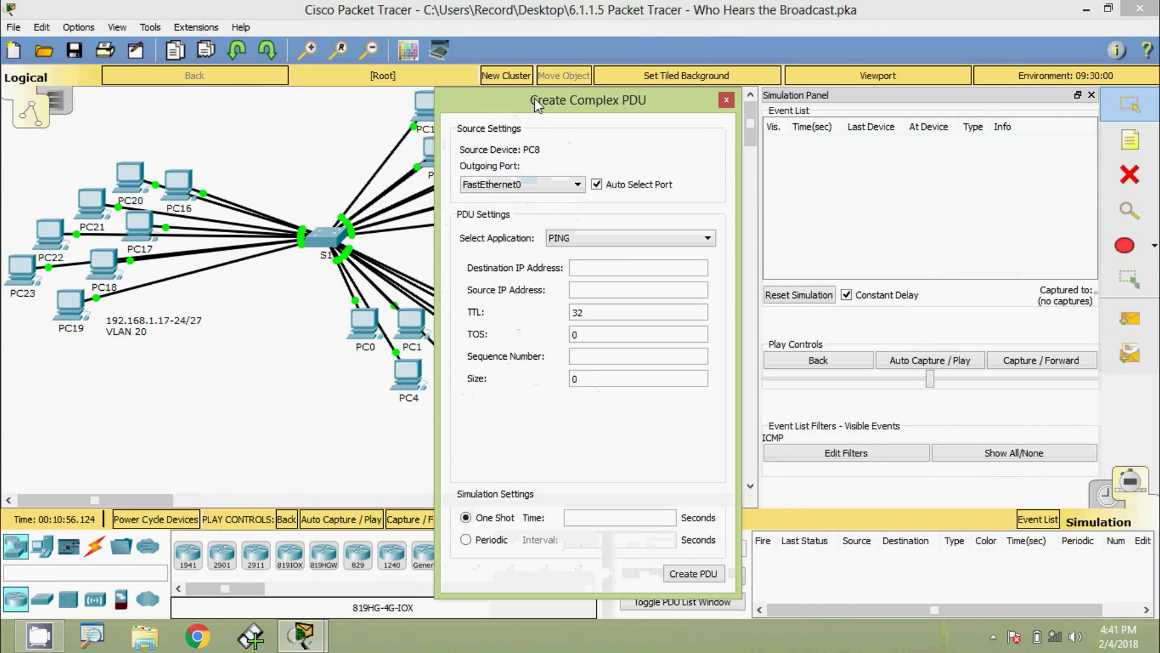
left_click_drag(550, 102, 514, 74)
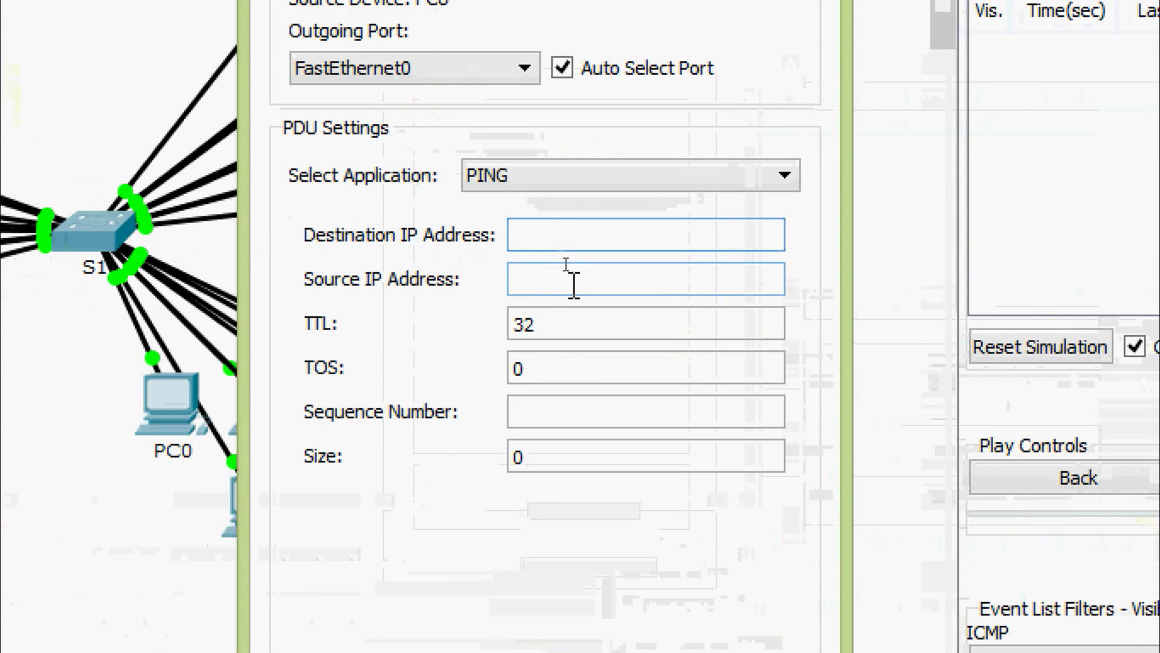
type("255.255")
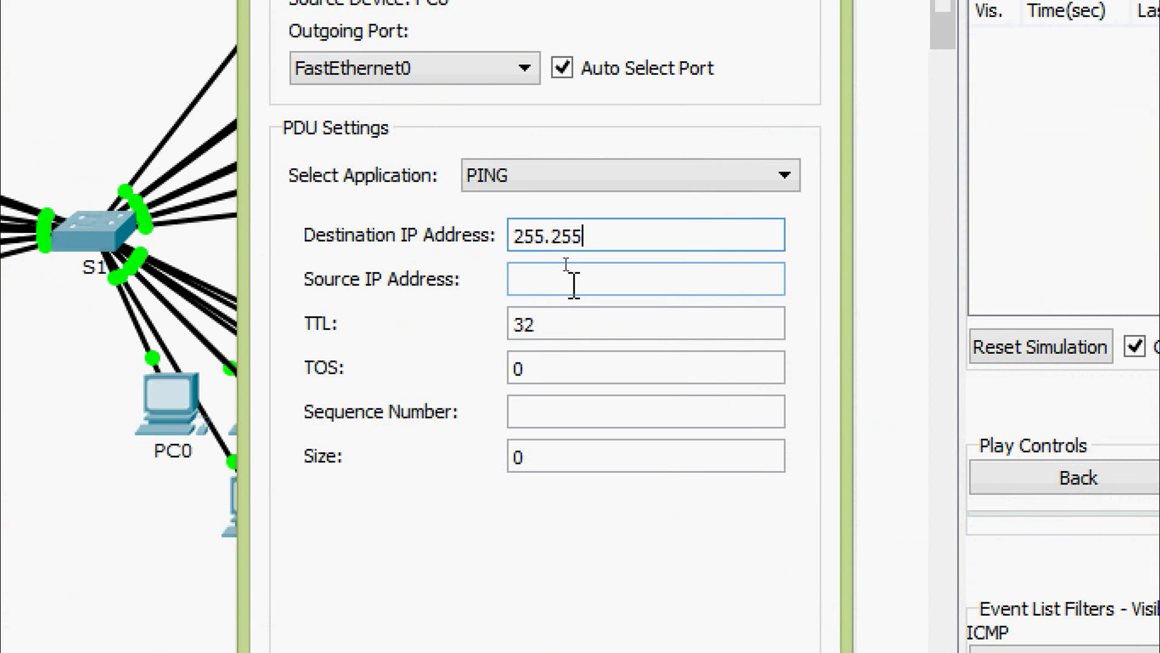
type(".255.255")
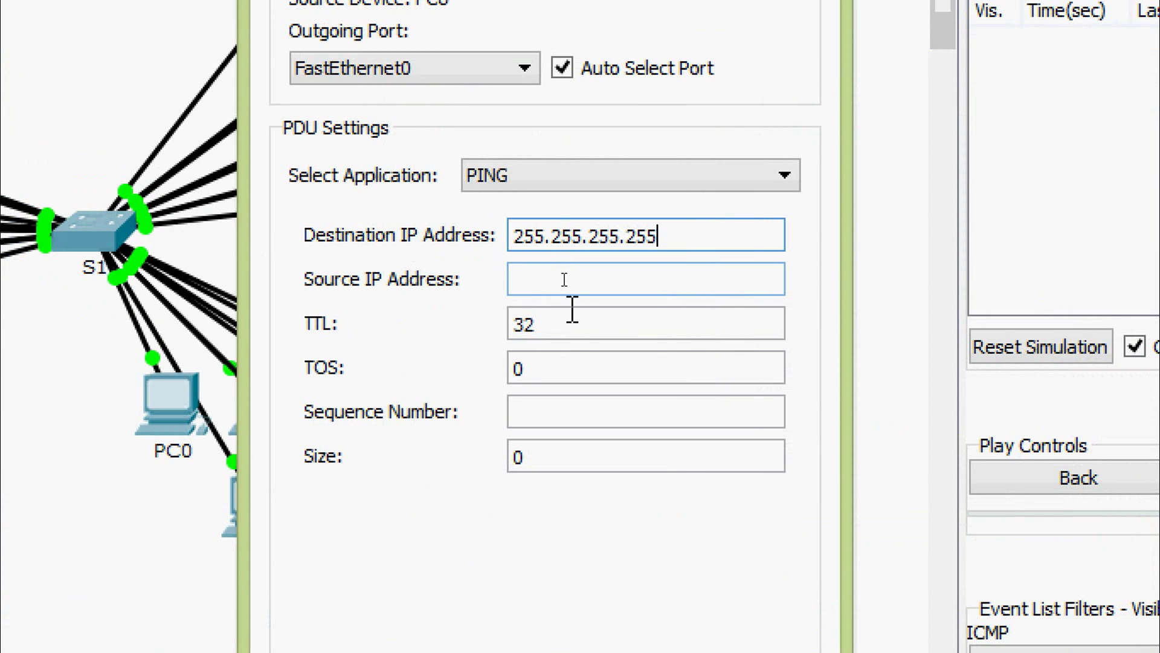
left_click(561, 417)
type("1")
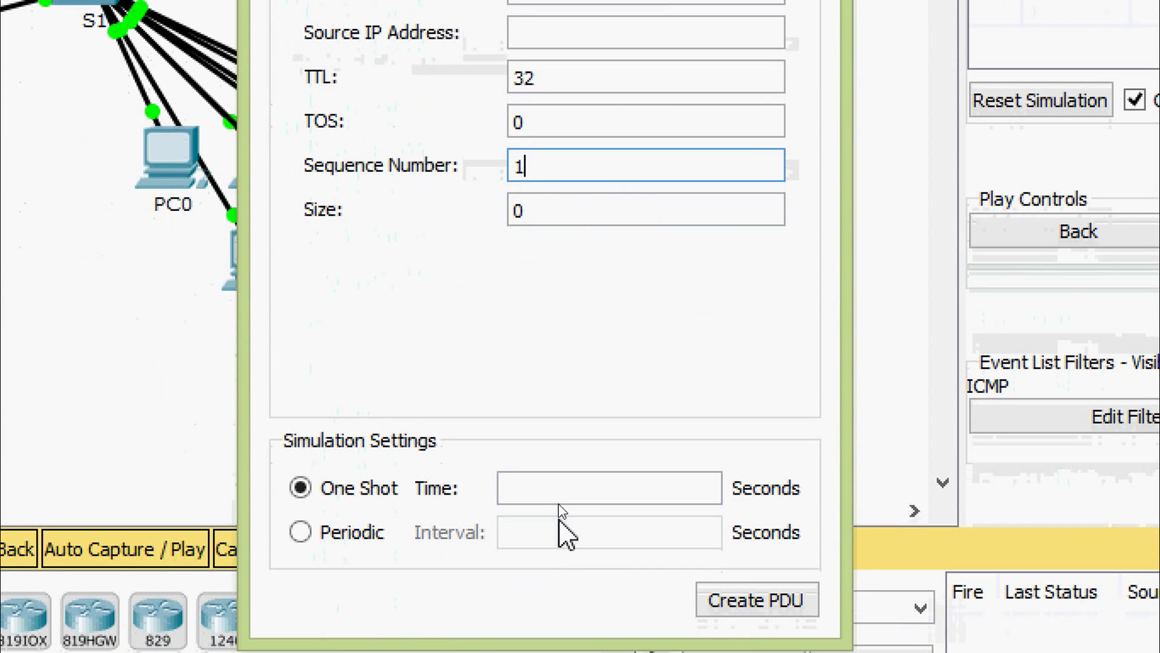
left_click(563, 489)
type("0")
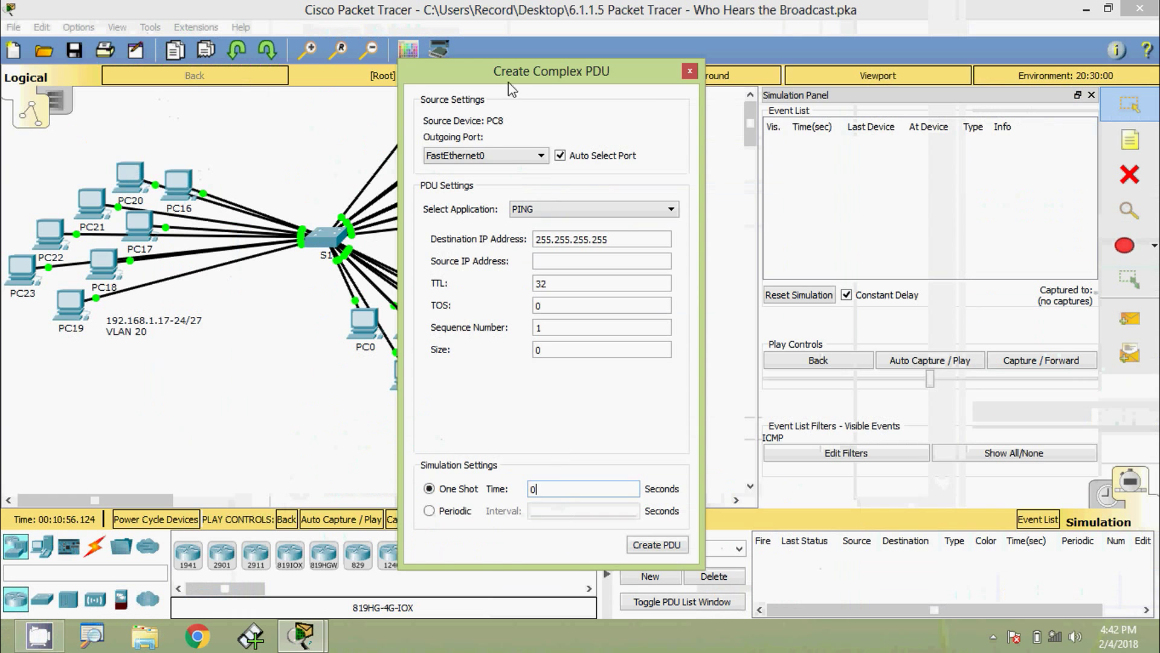
left_click_drag(509, 83, 796, 47)
left_click(938, 510)
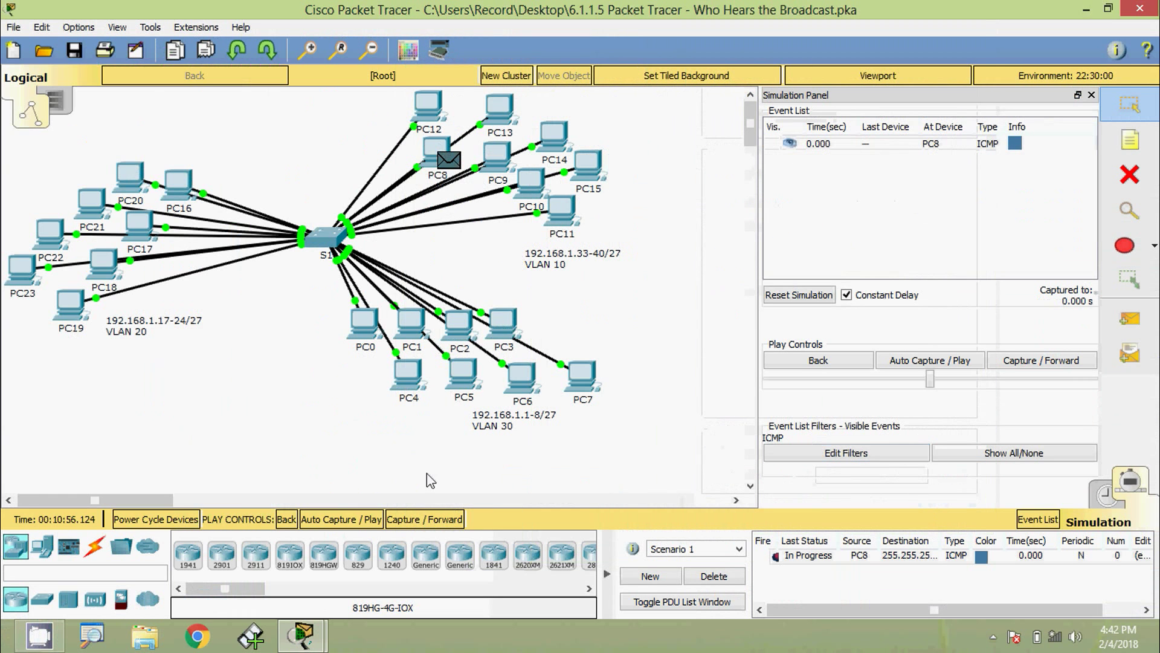
Advance the simulation by two captures to follow PC8's broadcast, and add a new, empty PDU scenario.
left_click(425, 520)
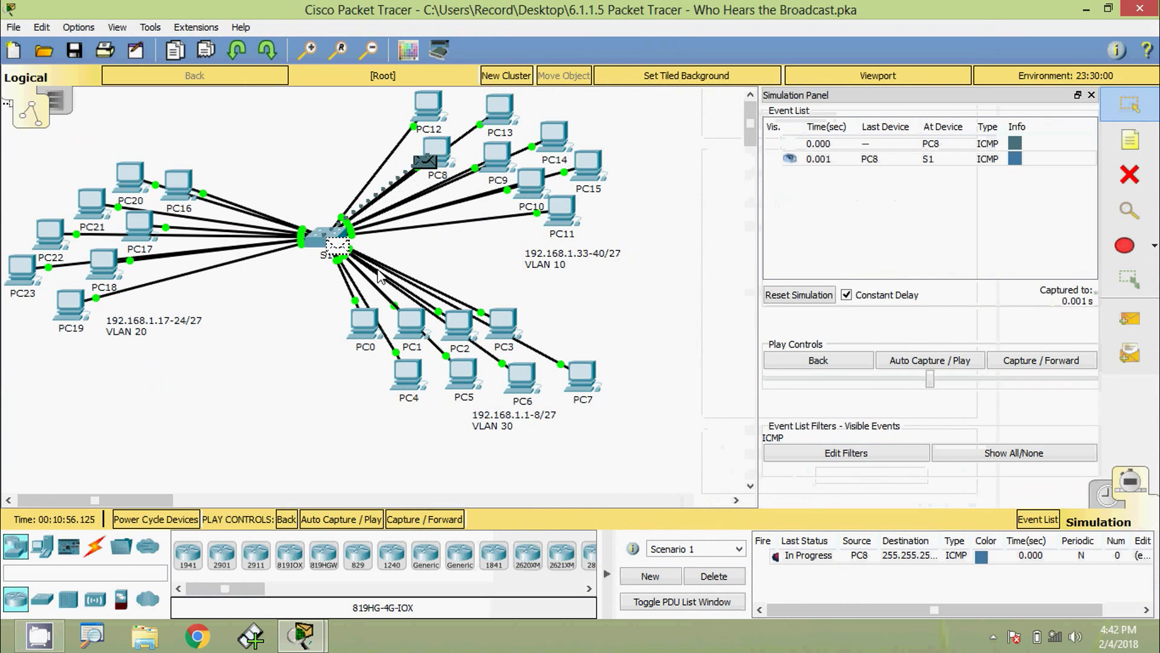
left_click(426, 521)
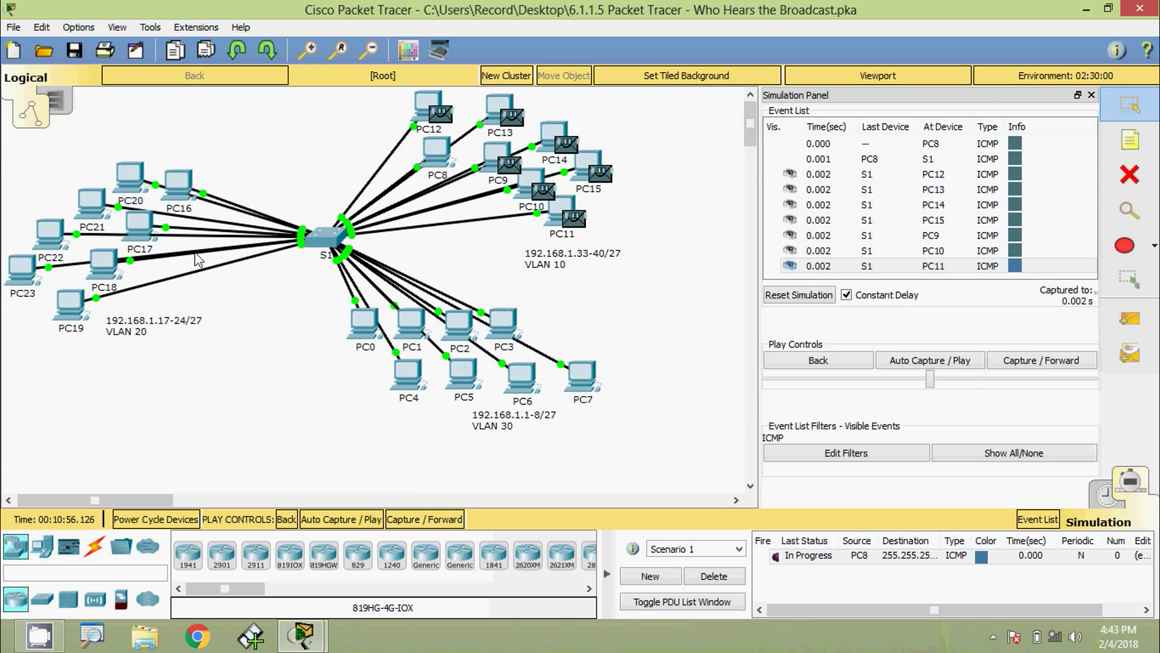
left_click(662, 580)
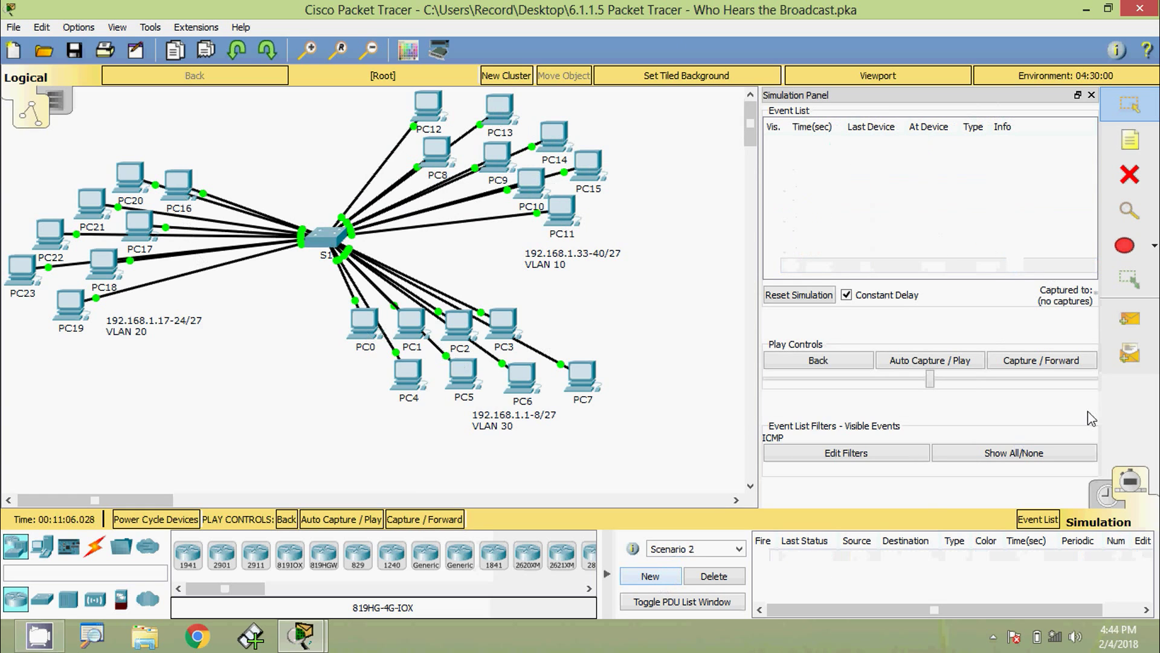
Create a complex PING PDU from PC16 to 255.255.255.255 with sequence number 1 and a one-shot time of 0 seconds.
left_click(1129, 358)
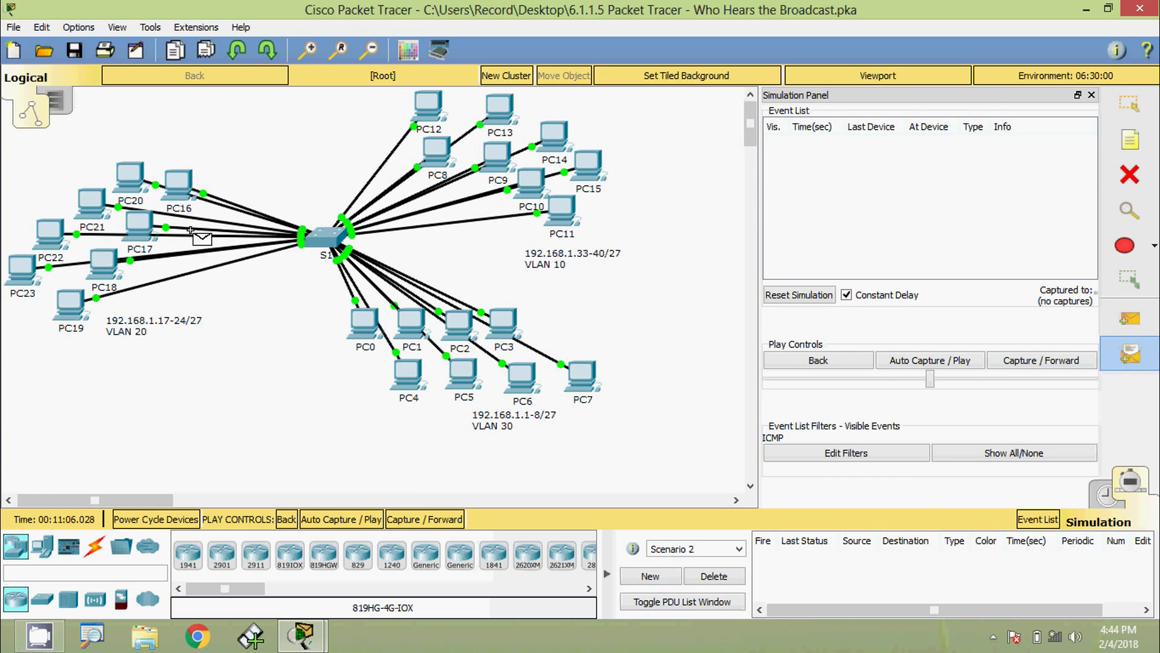
left_click(177, 189)
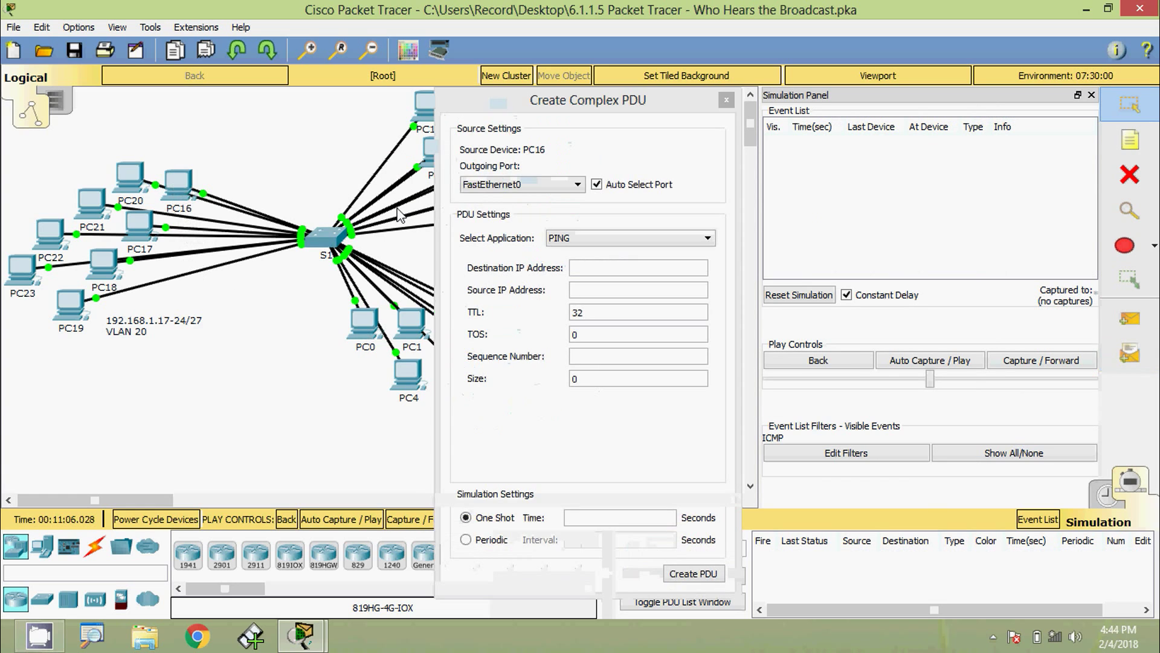
left_click_drag(521, 111, 869, 74)
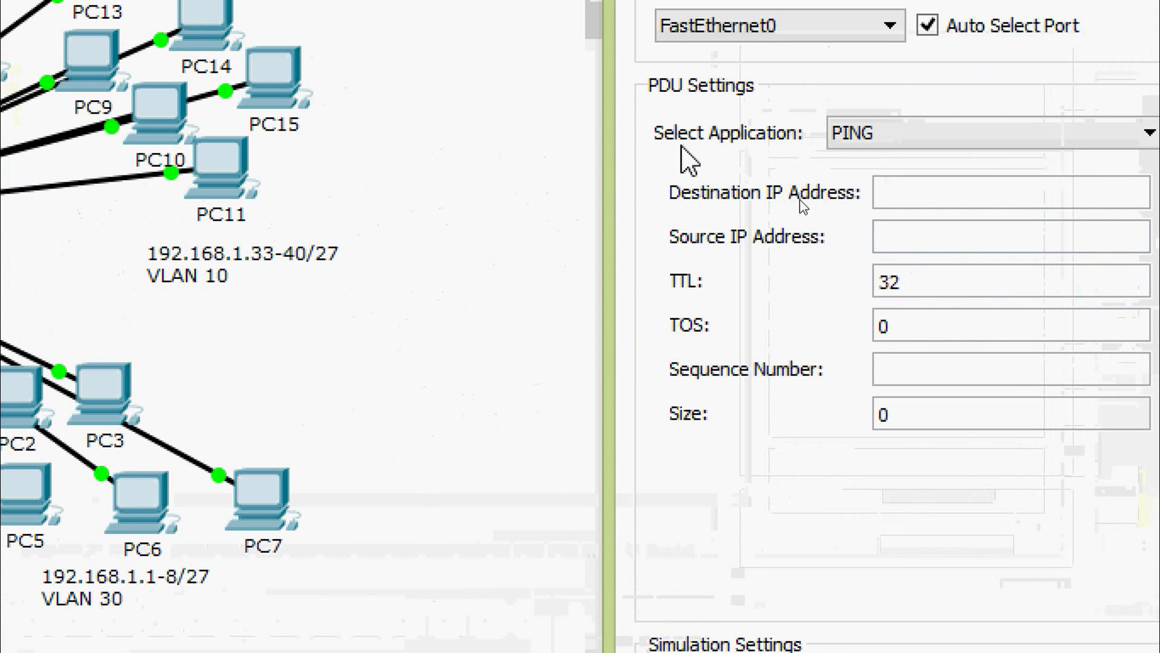
left_click(946, 192)
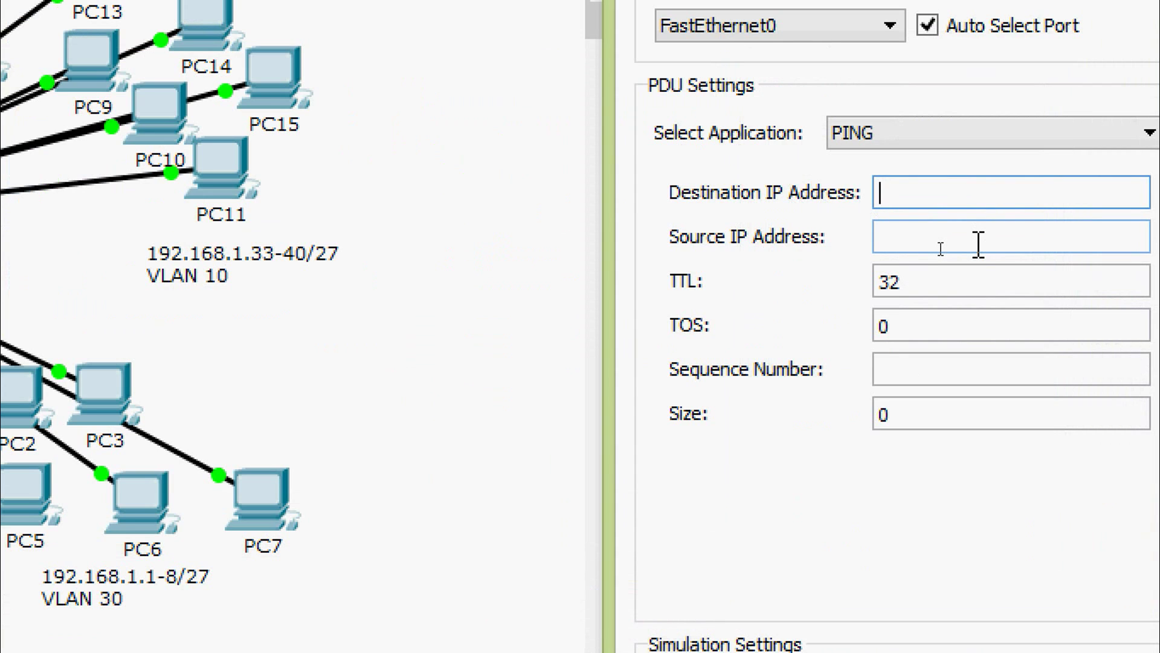
type("255.255.255.255")
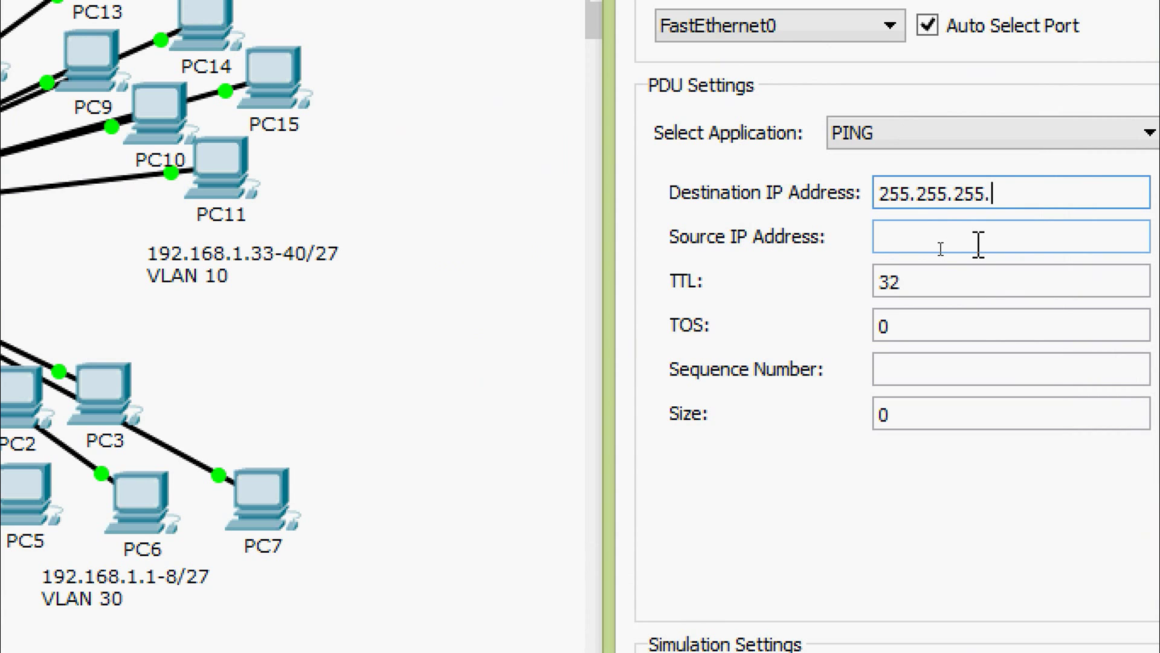
left_click(932, 368)
type("1")
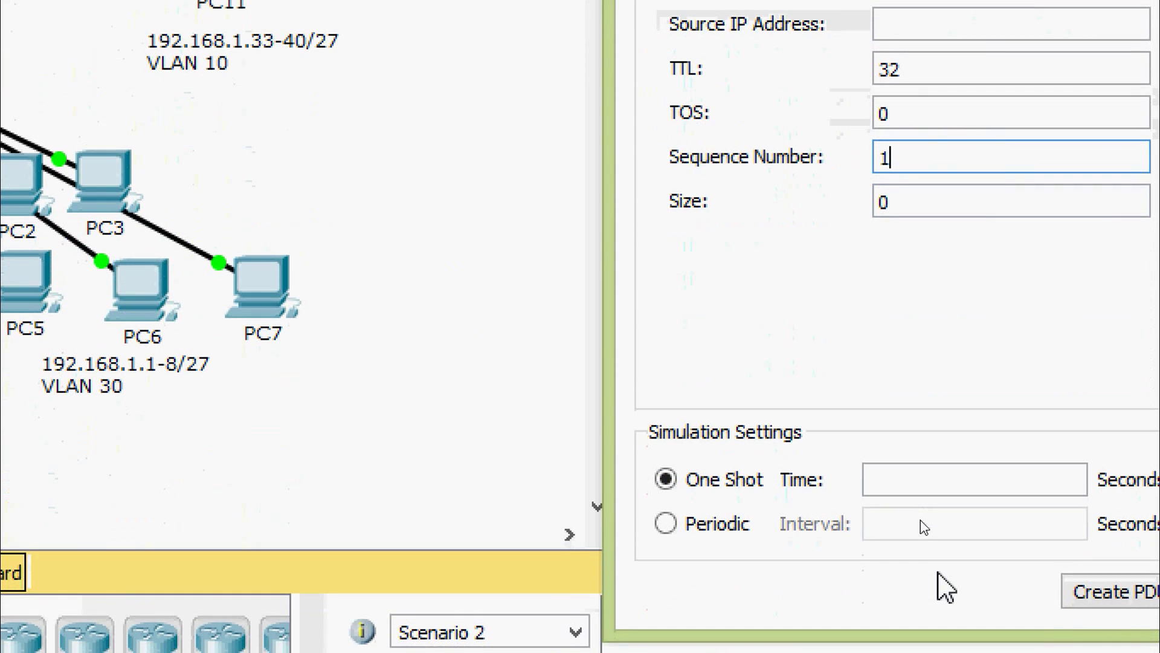
left_click(971, 474)
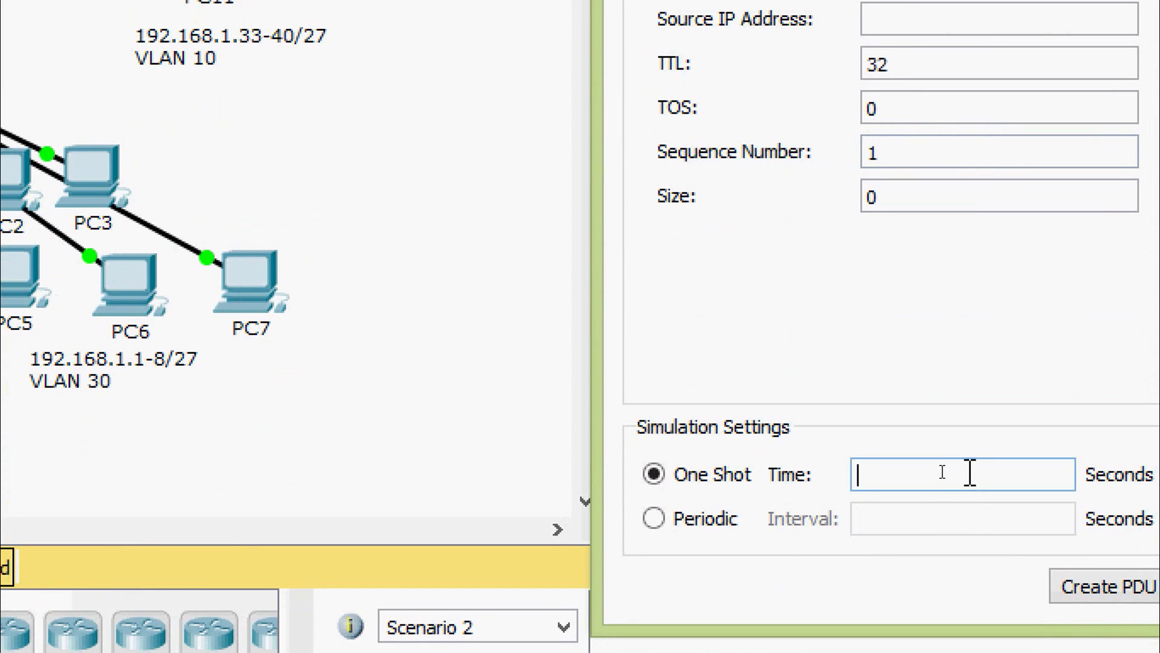
type("0")
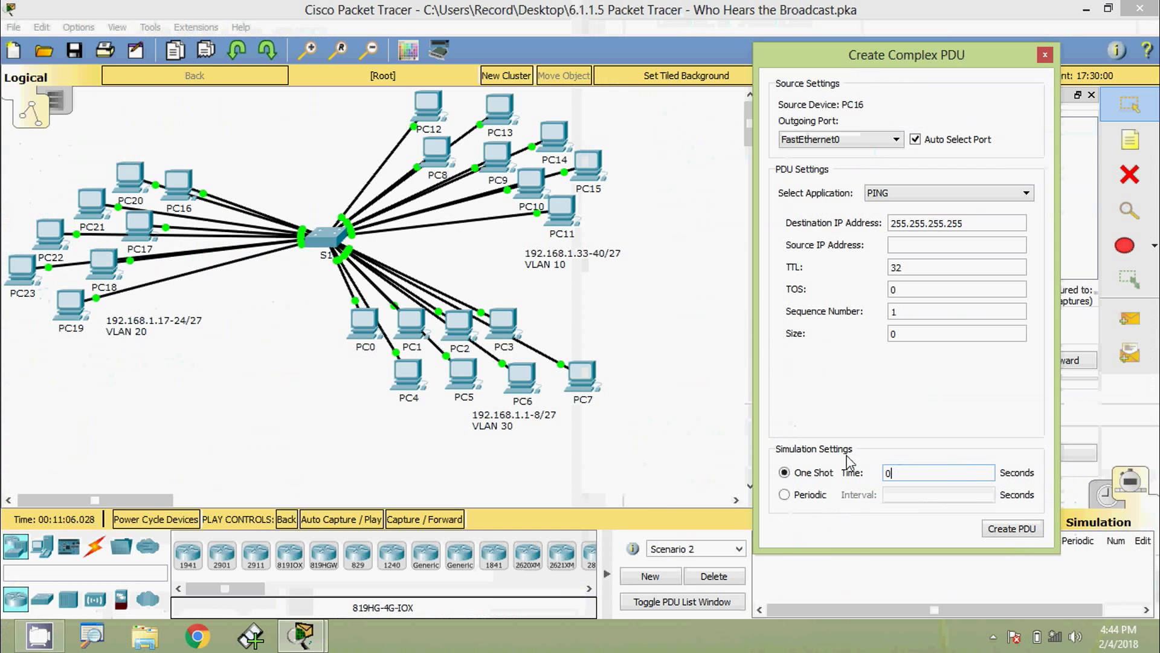
left_click(1012, 529)
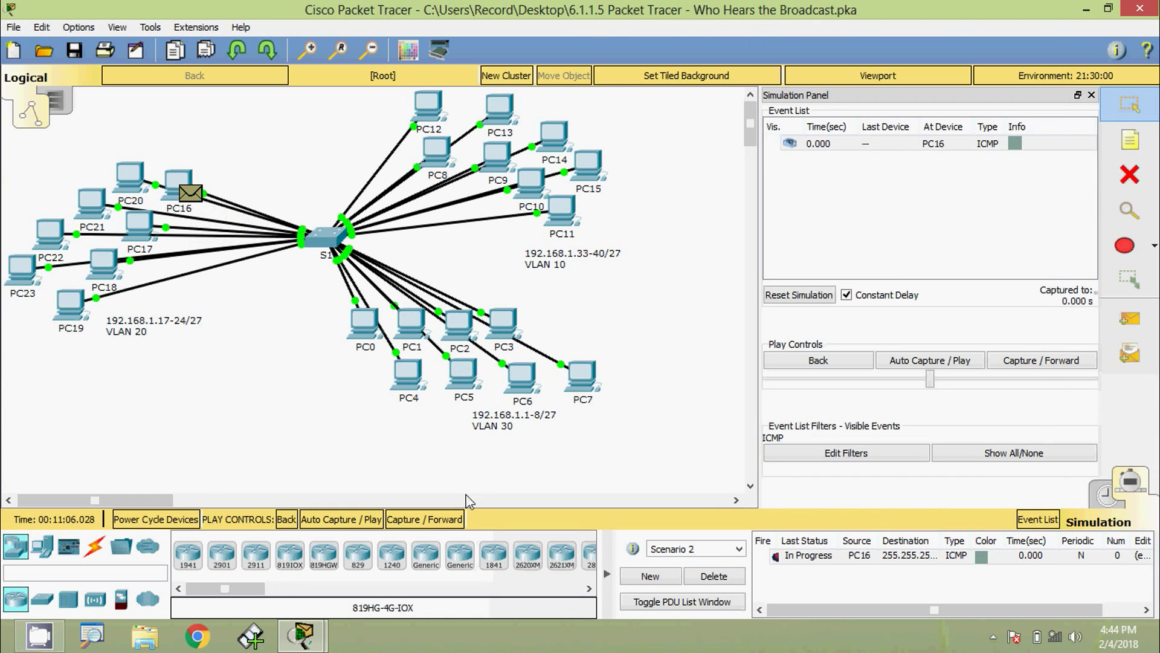
Advance the simulation by two captures to follow the broadcast from PC16 through switch S1.
left_click(453, 521)
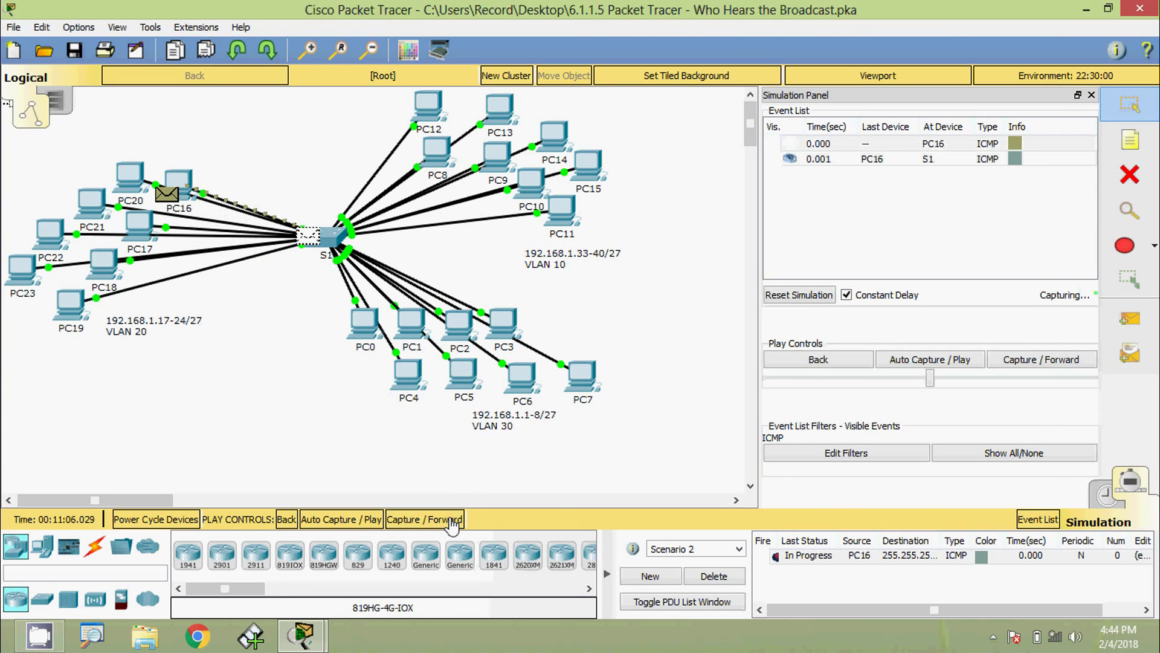
left_click(453, 523)
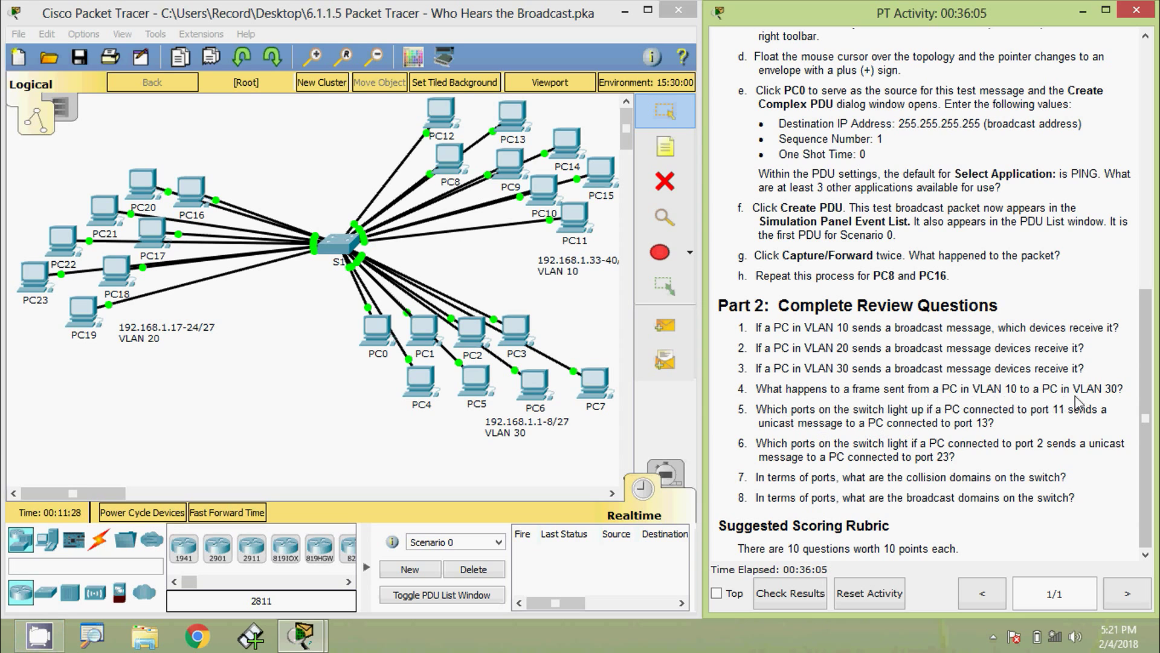
Switch to simulation mode with the event list hidden and add a simple PDU from PC0 to PC8.
left_click(671, 474)
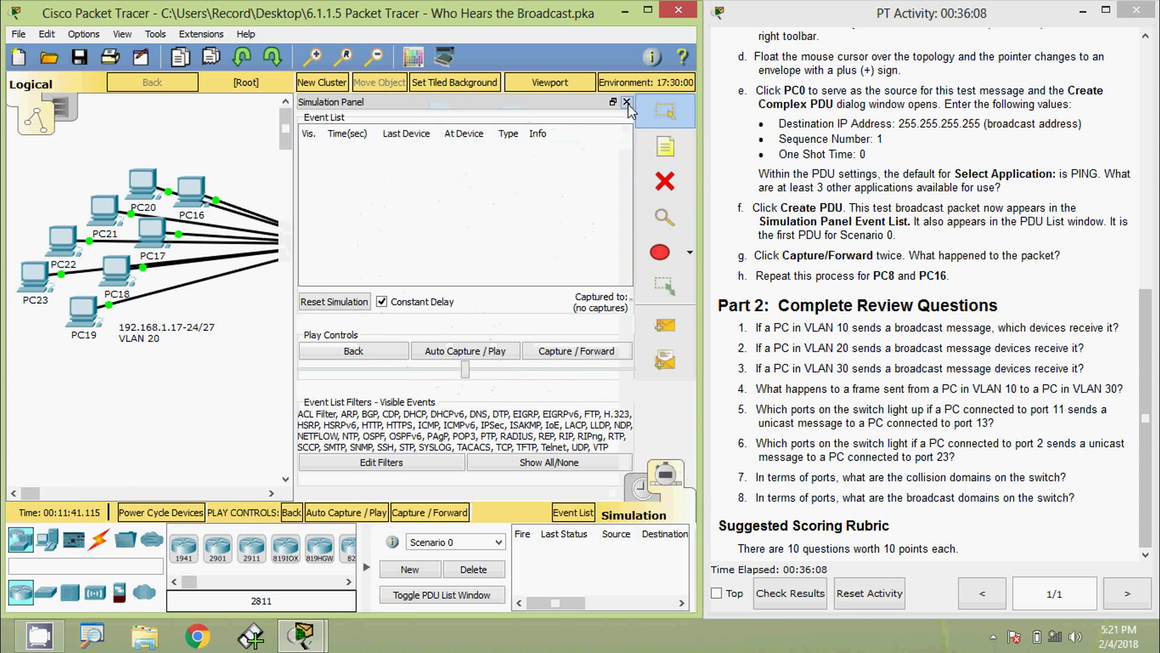
left_click(627, 103)
left_click(665, 328)
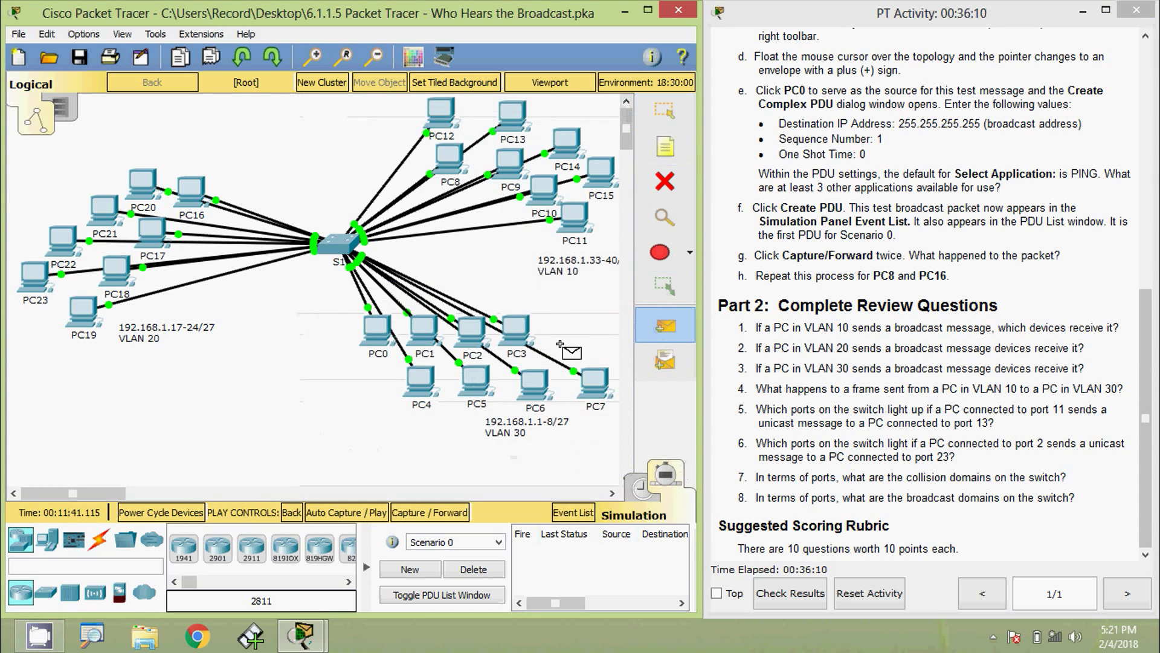
left_click(377, 328)
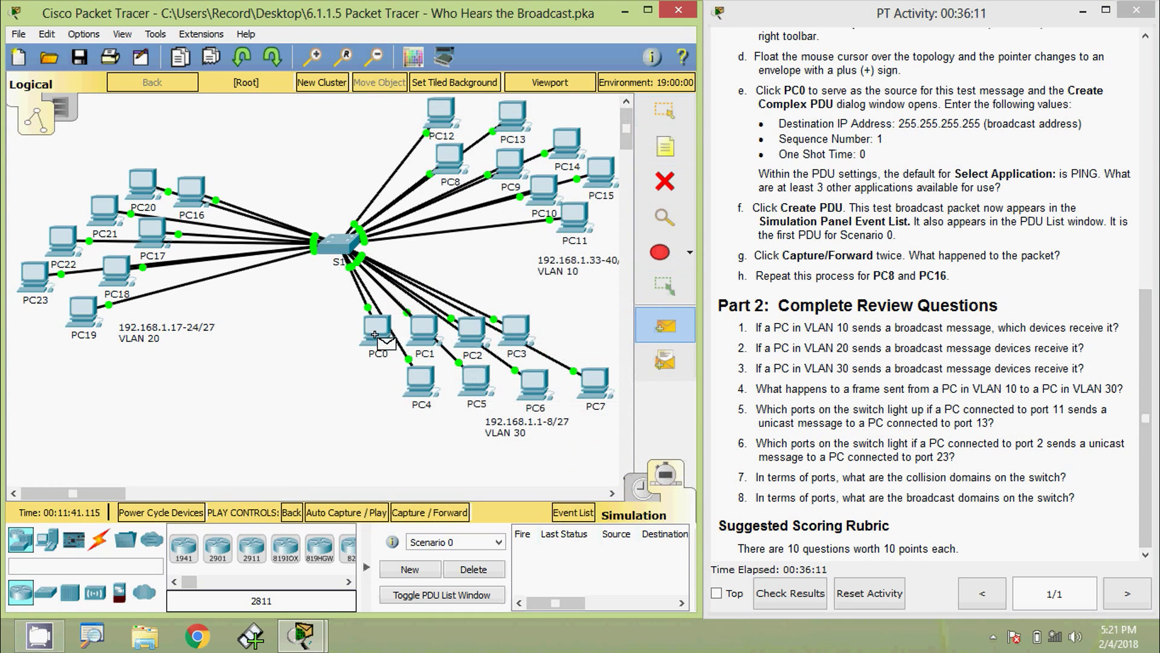
left_click(449, 160)
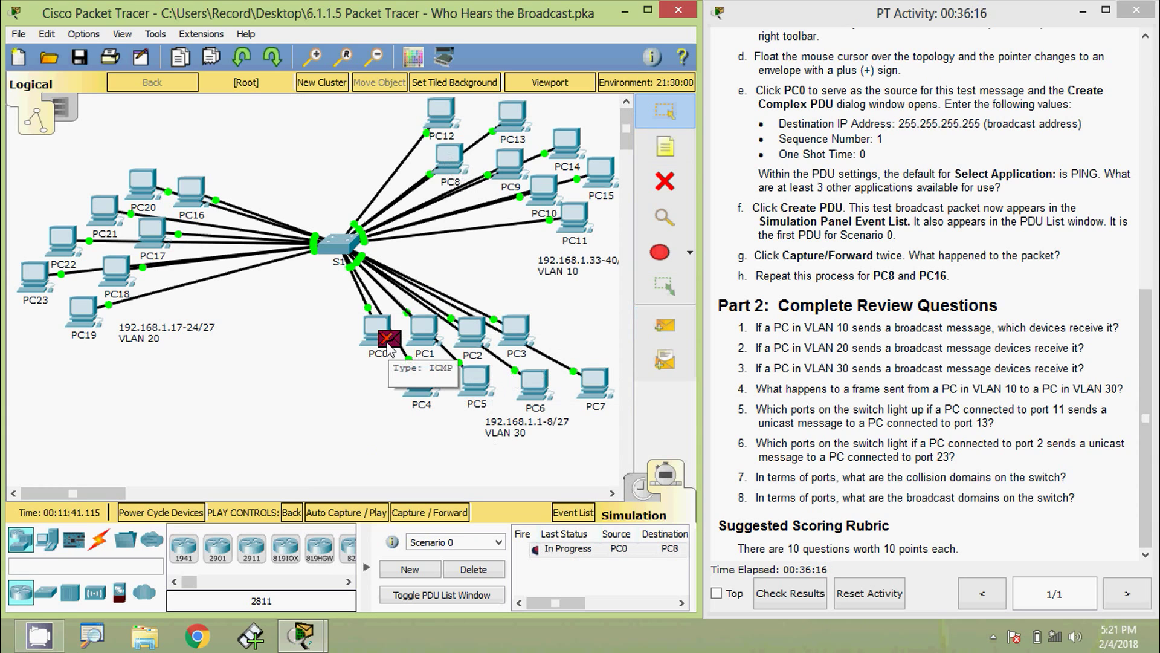
Step the simulation forward to follow the PC0-to-PC8 message and check its last status in the PDU list.
left_click(444, 512)
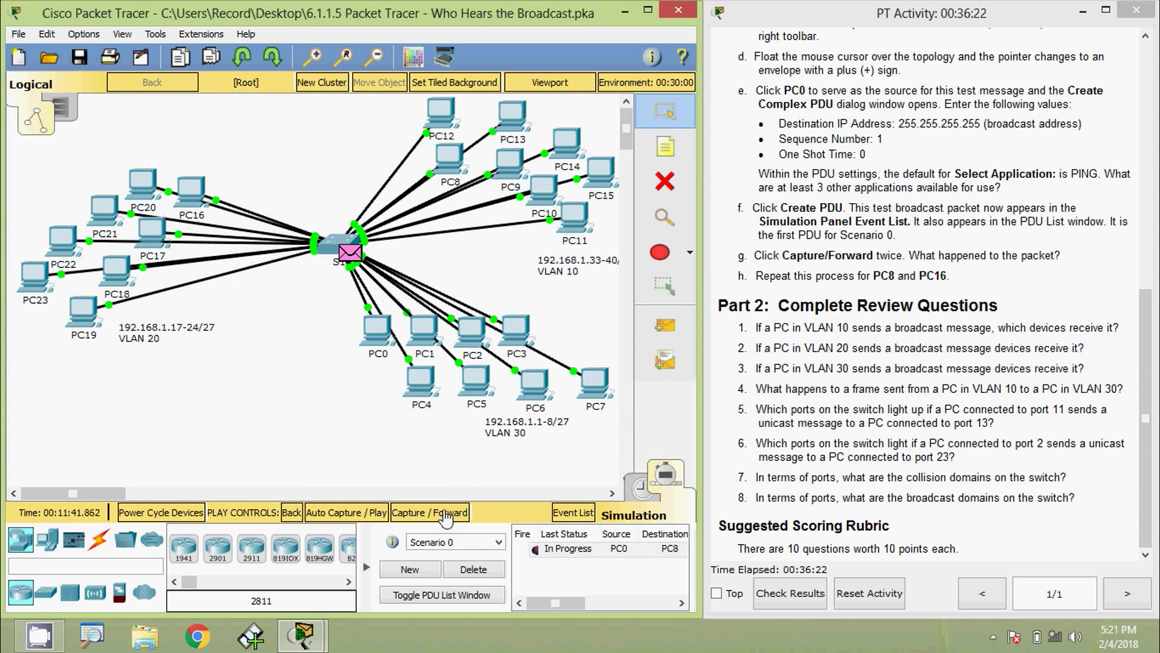
left_click(446, 513)
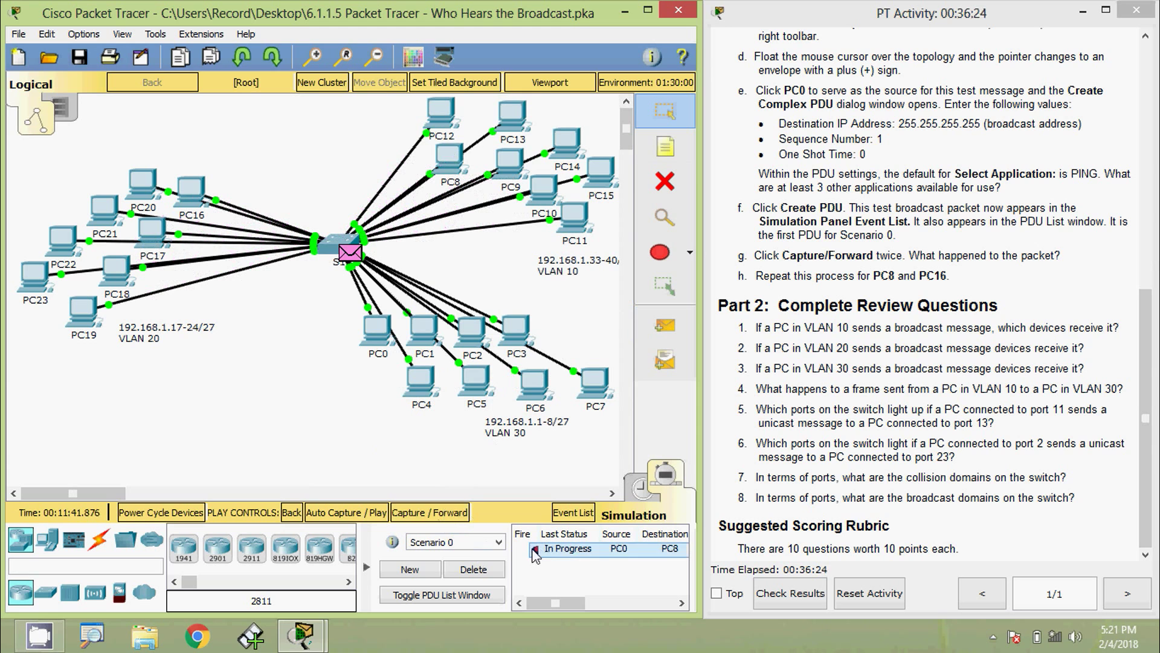
left_click(439, 515)
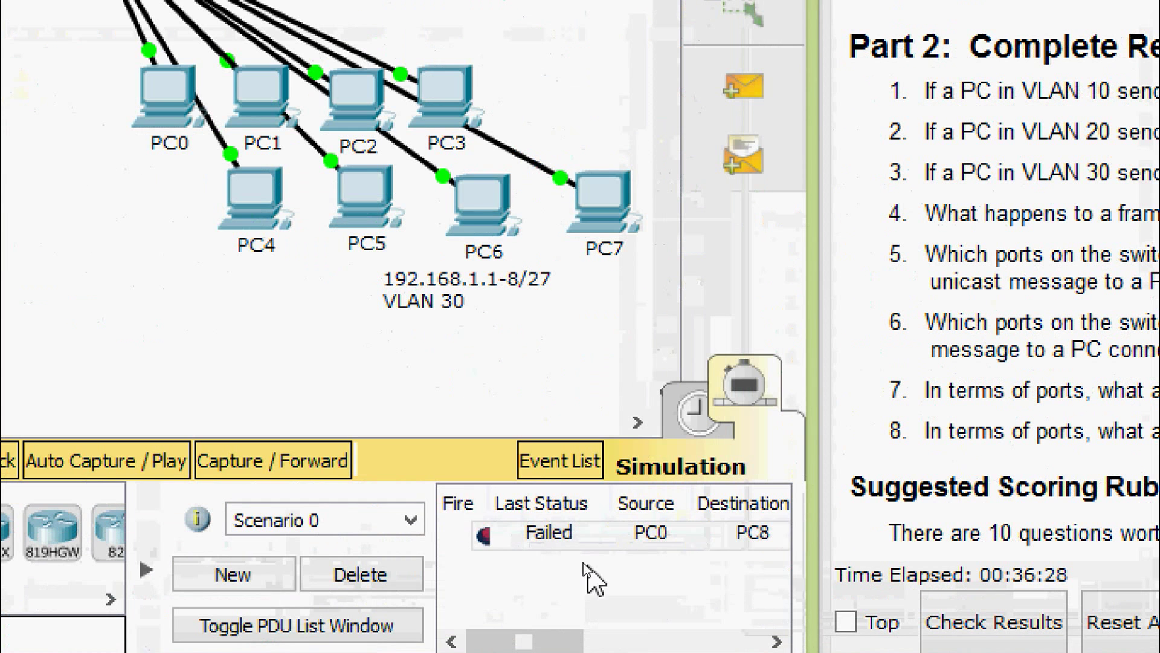
left_click(578, 555)
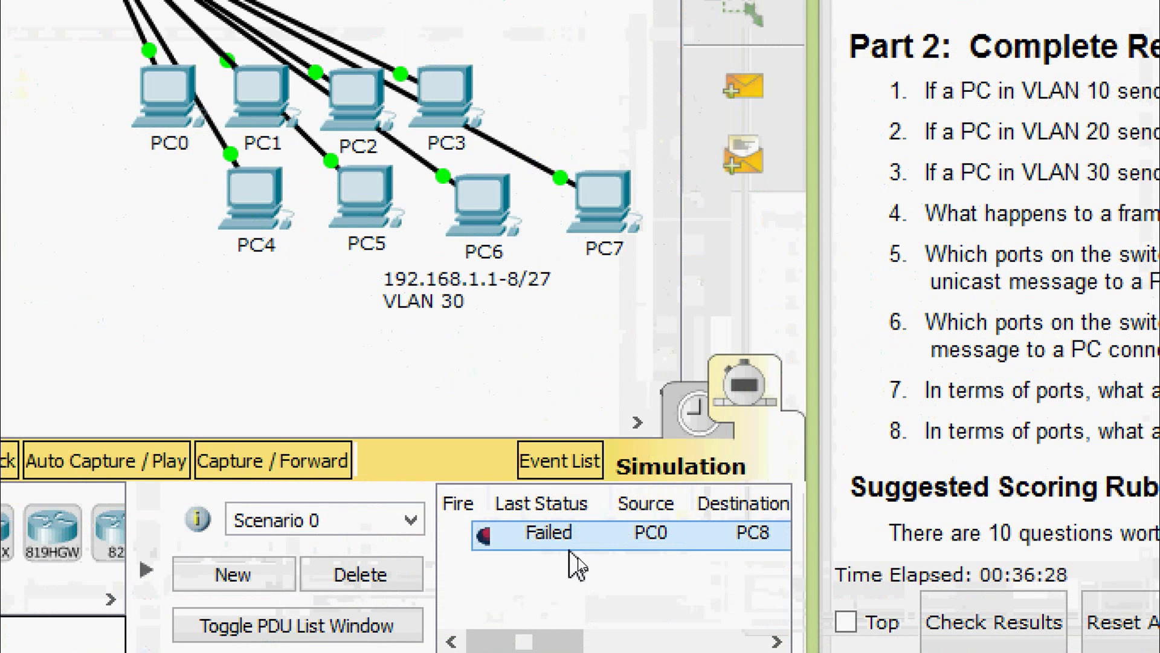
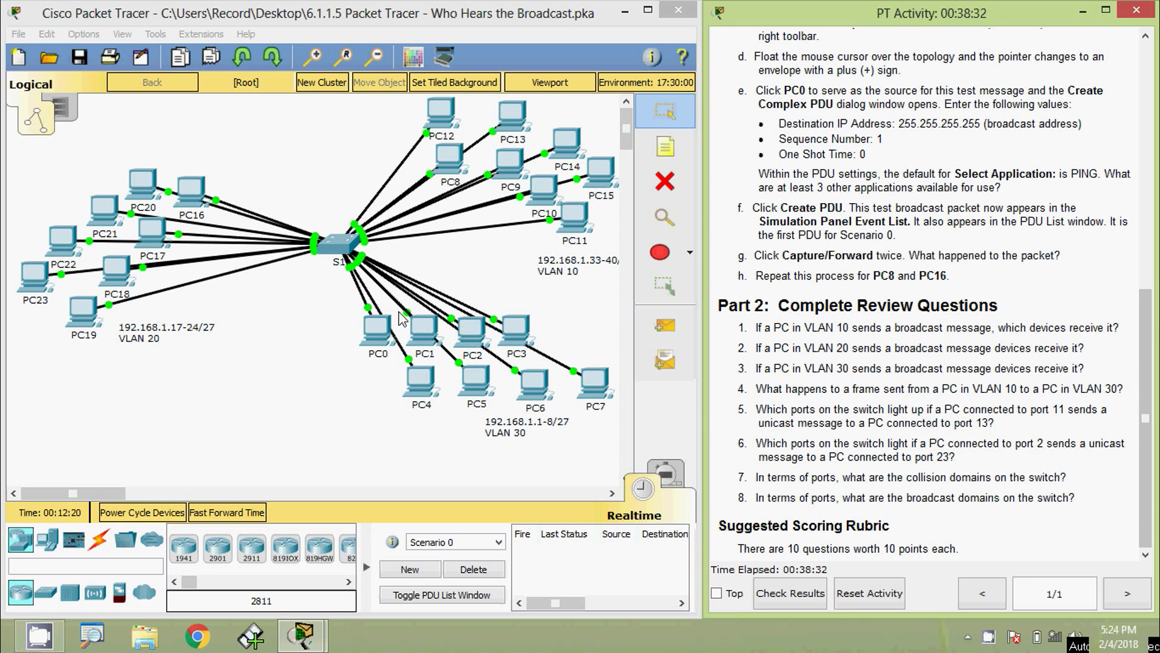
Open the command line of switch S1 and enter privileged EXEC mode with the enable command.
left_click(339, 248)
left_click(485, 154)
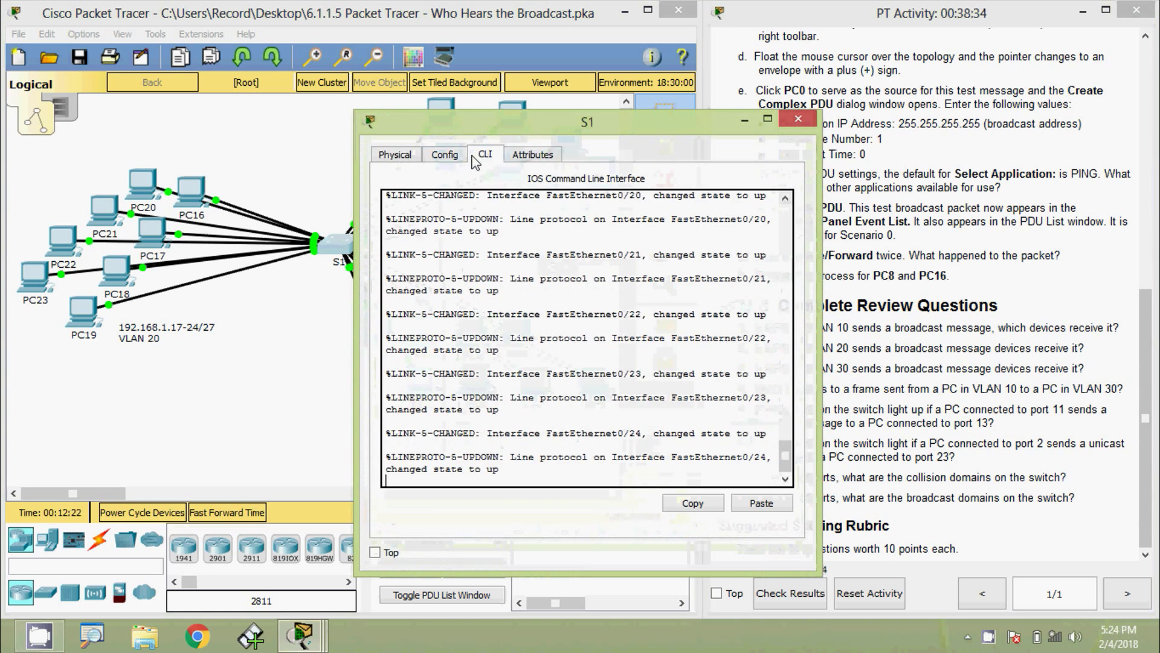
left_click_drag(492, 121, 501, 65)
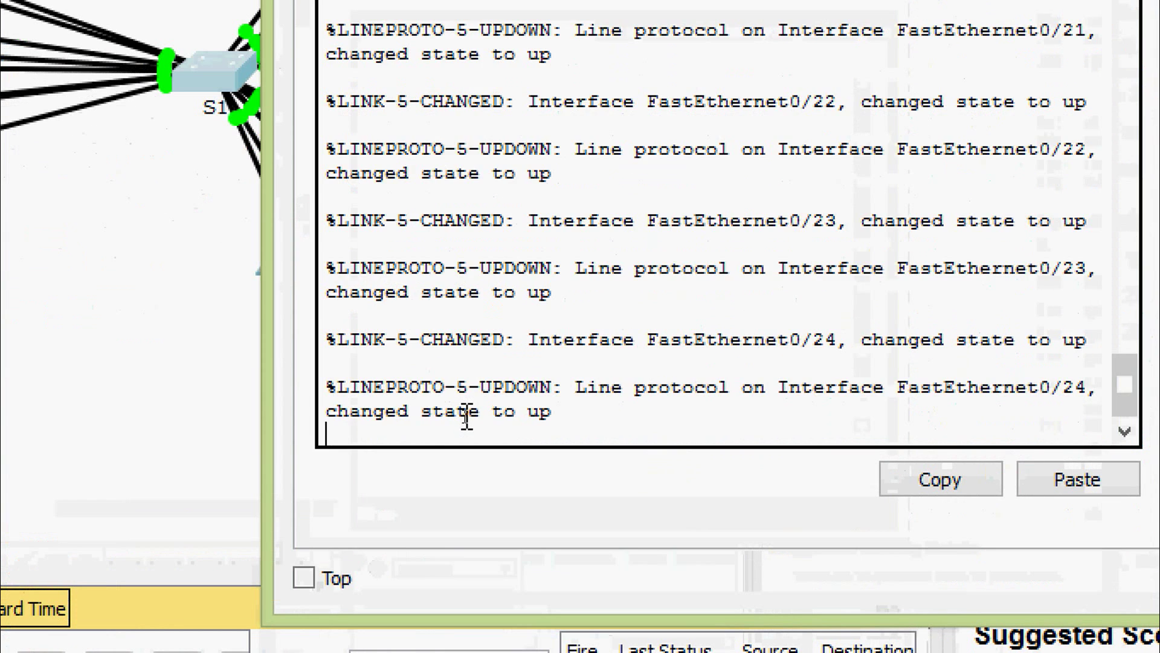
key("Return")
type("ena")
key("Tab")
key("Return")
List the options available for the show vlan command on S1.
type("sh")
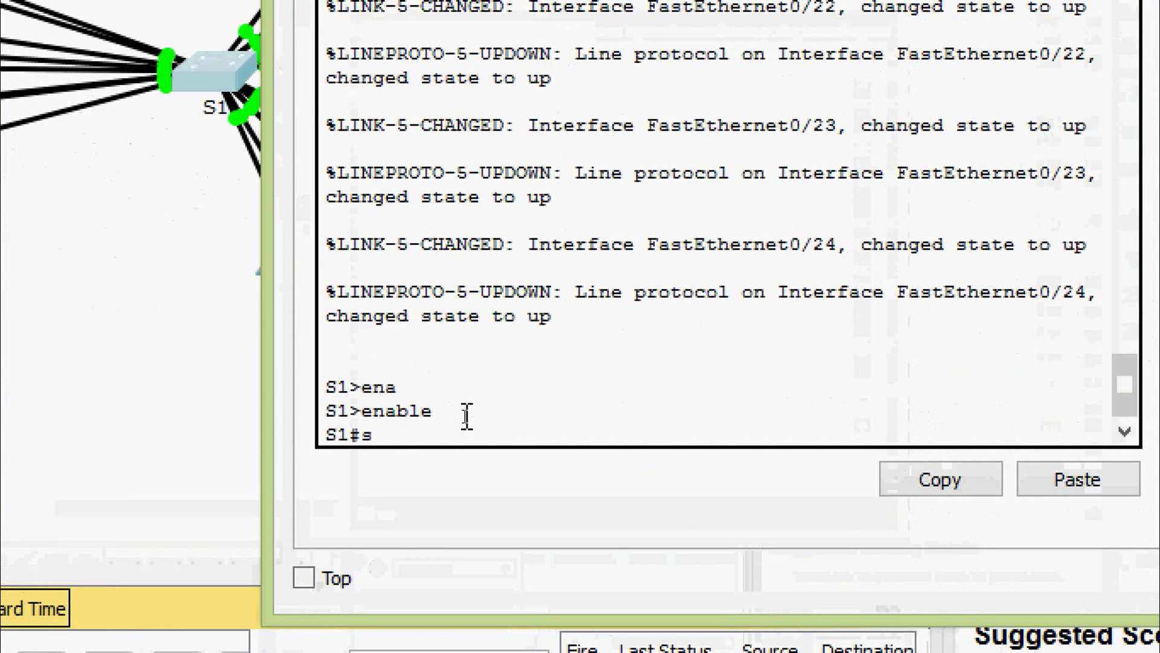
key("Tab")
type("vl")
key("Tab")
type("?")
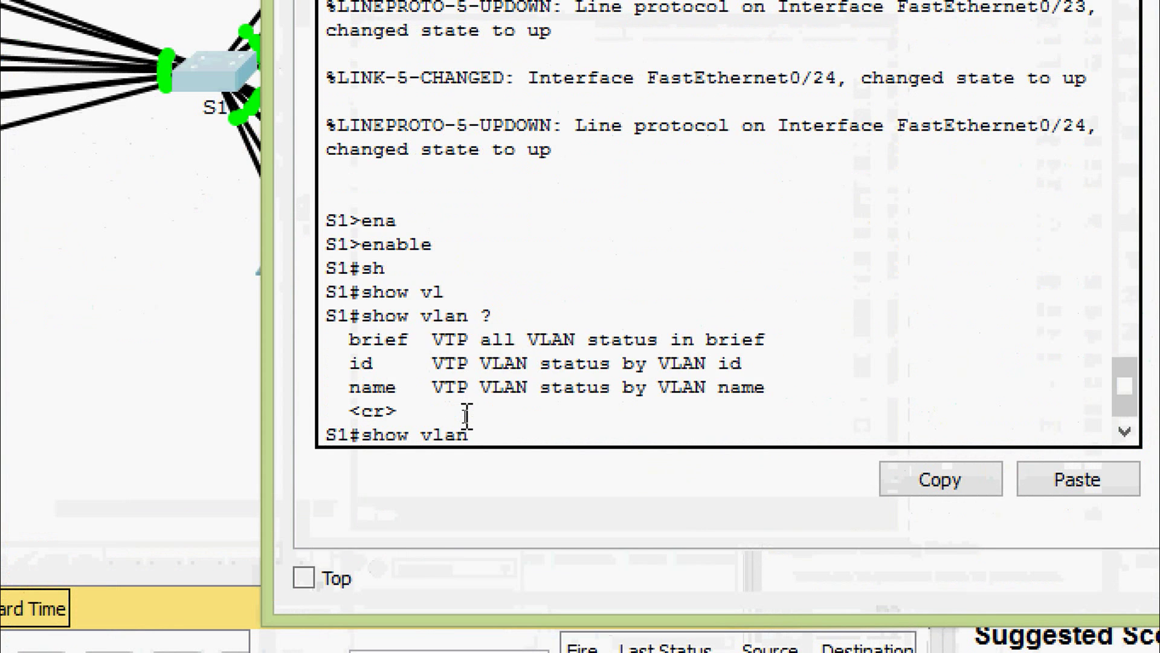
Display S1's VLAN summary with the show vlan brief command and maximize the switch window to read the full table.
type("b")
key("Tab")
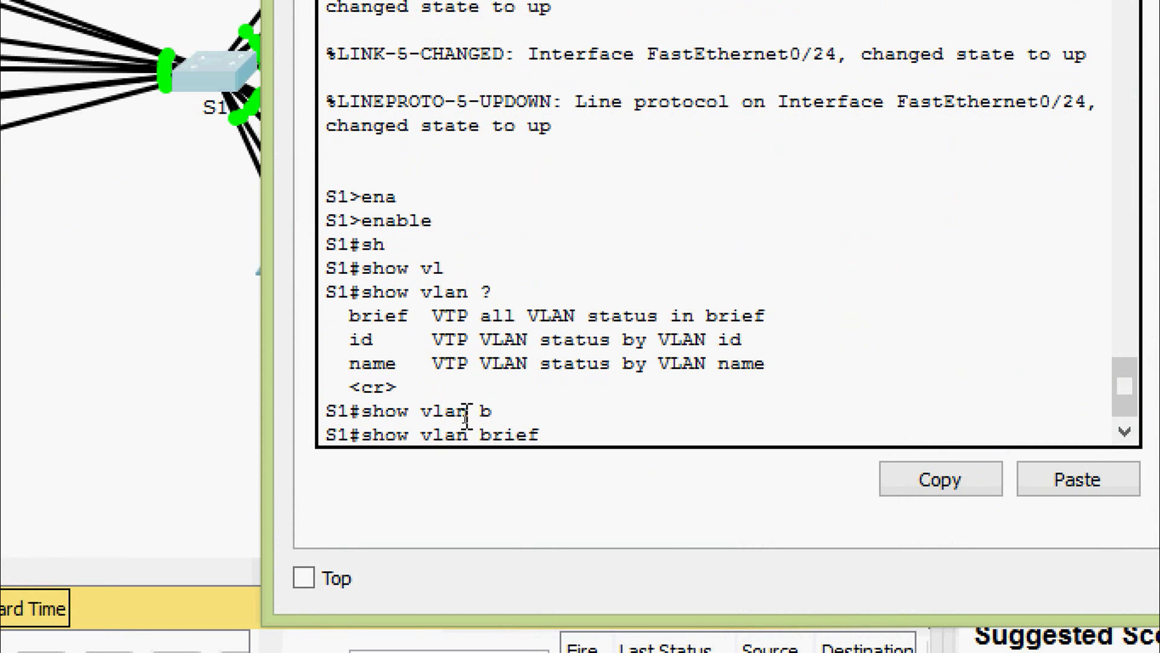
key("Return")
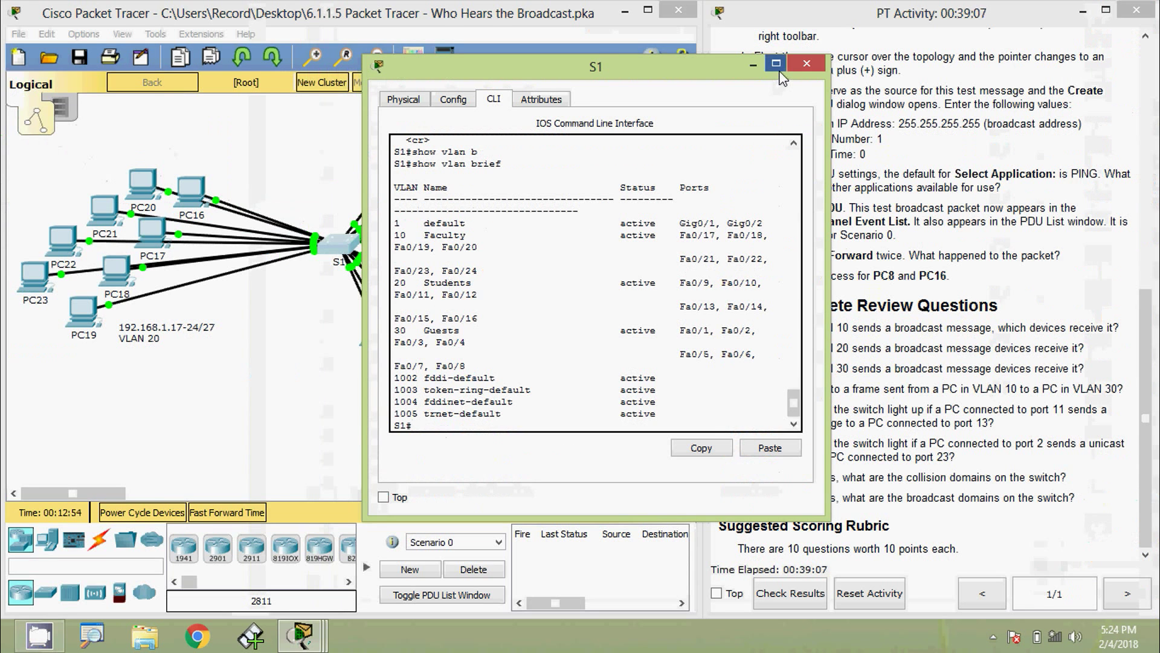
left_click(776, 62)
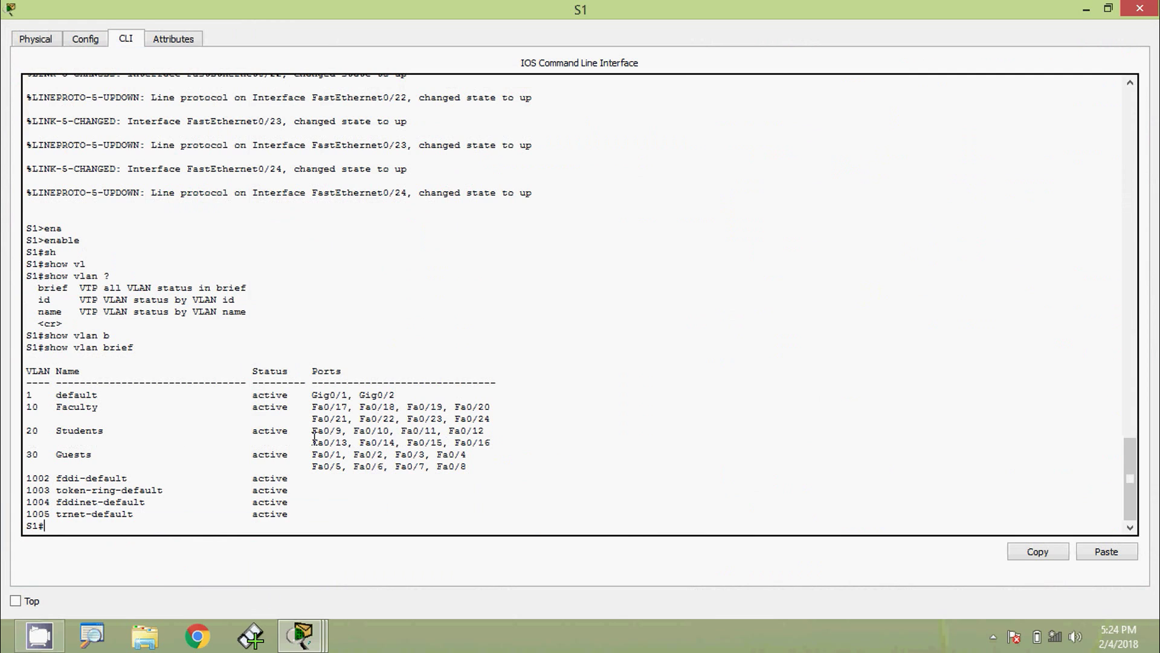
Check in S1's VLAN table which VLANs ports Fa0/11, Fa0/13 and Fa0/23 belong to, highlighting the relevant entries.
left_click_drag(400, 433, 438, 434)
left_click_drag(313, 443, 349, 444)
left_click_drag(27, 431, 114, 431)
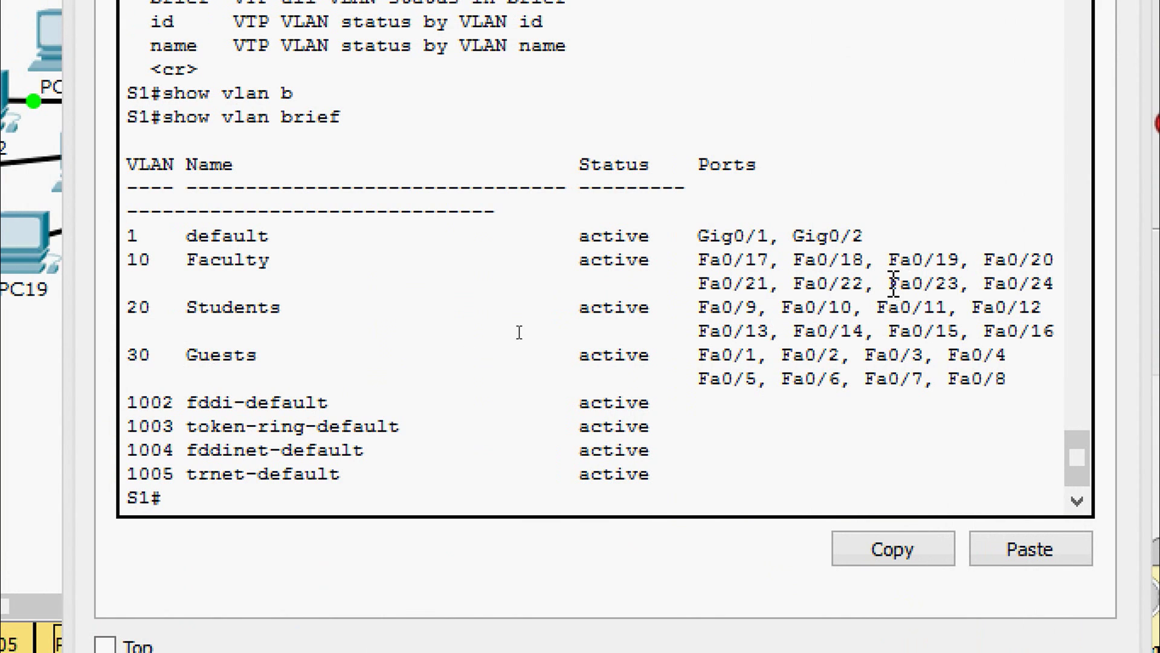
left_click_drag(887, 283, 982, 283)
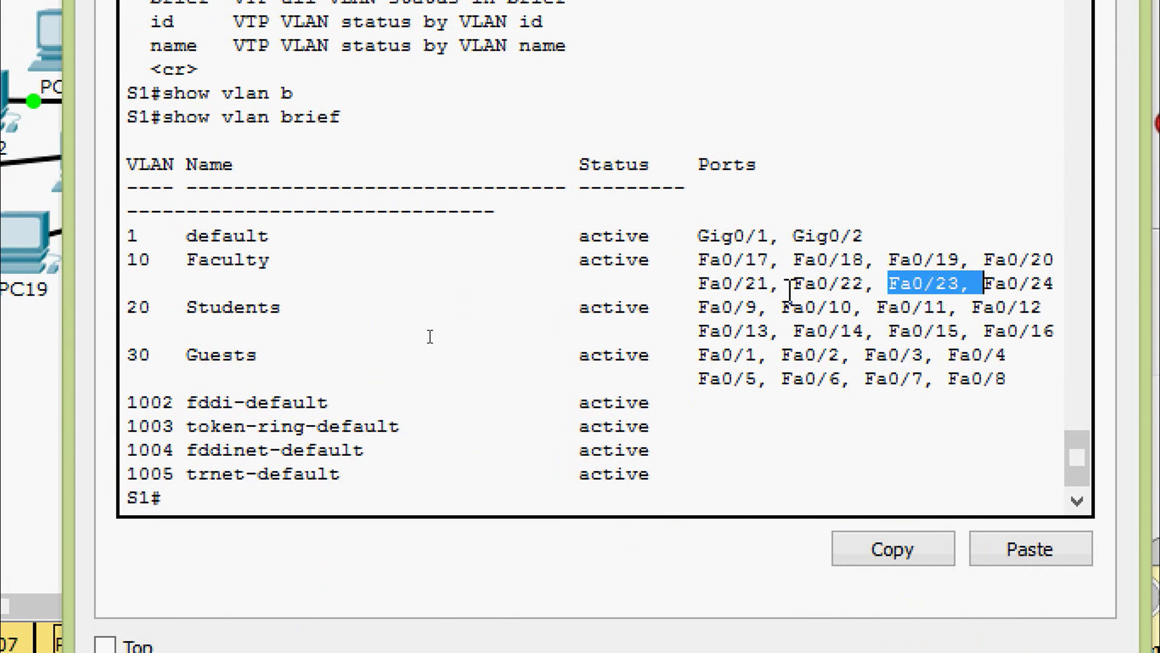
left_click_drag(176, 258, 291, 267)
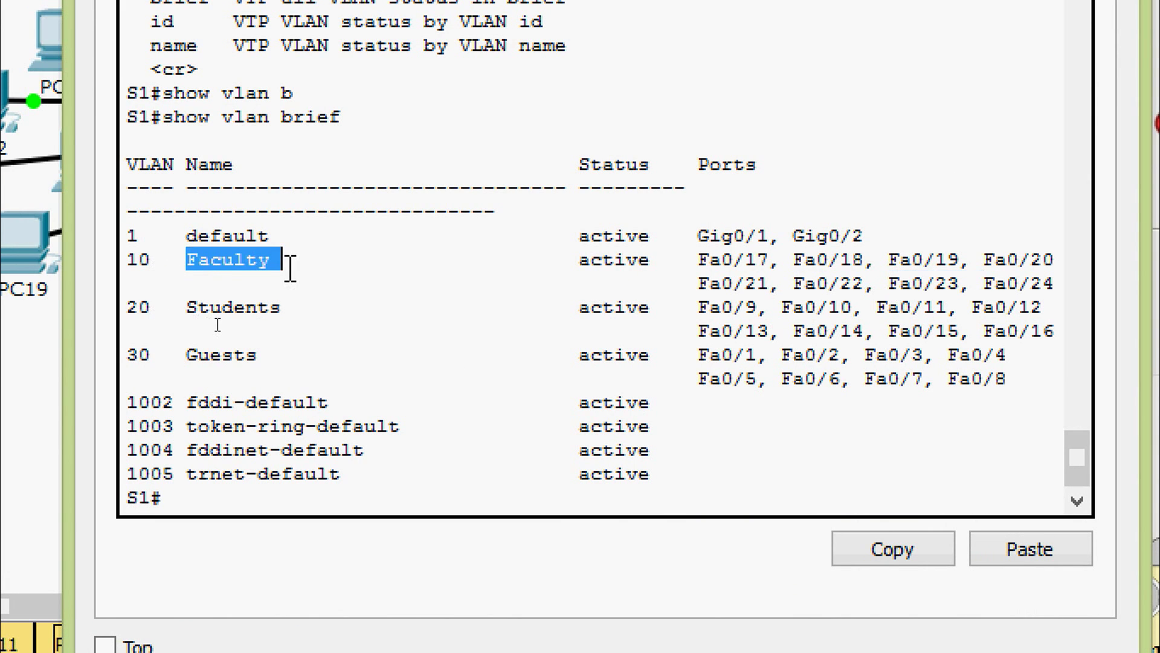